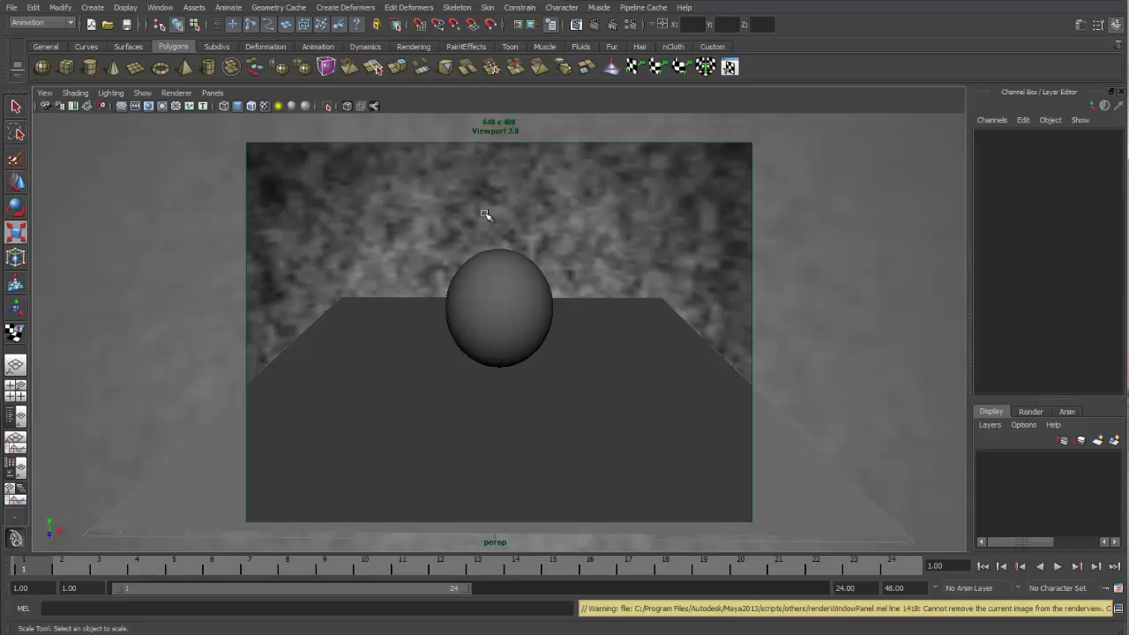
left_click(415, 209)
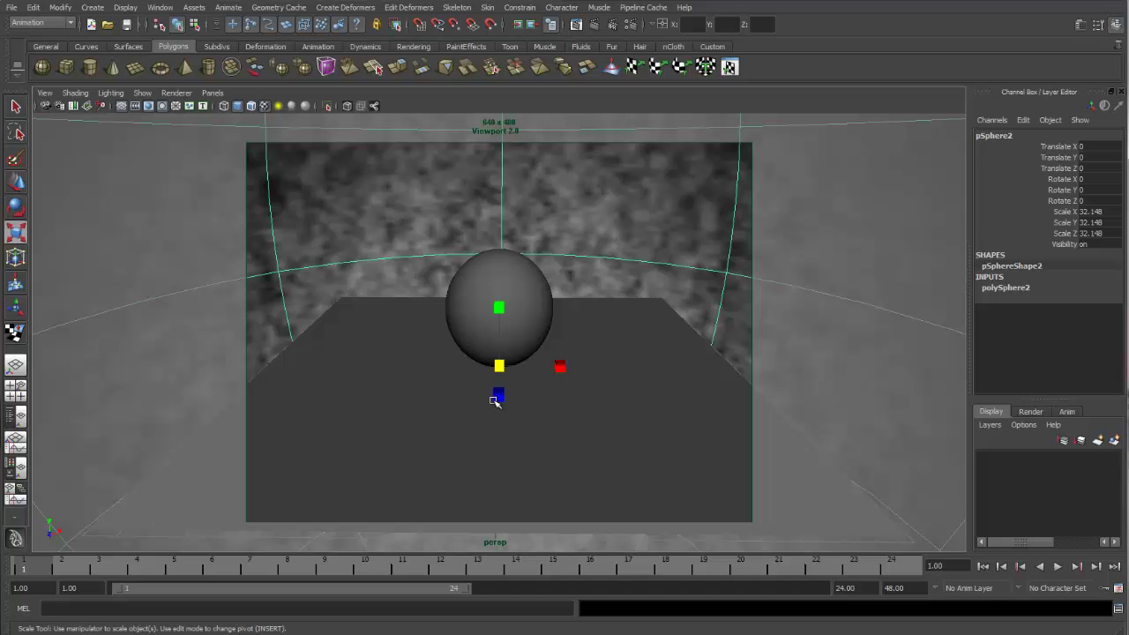
left_click(595, 25)
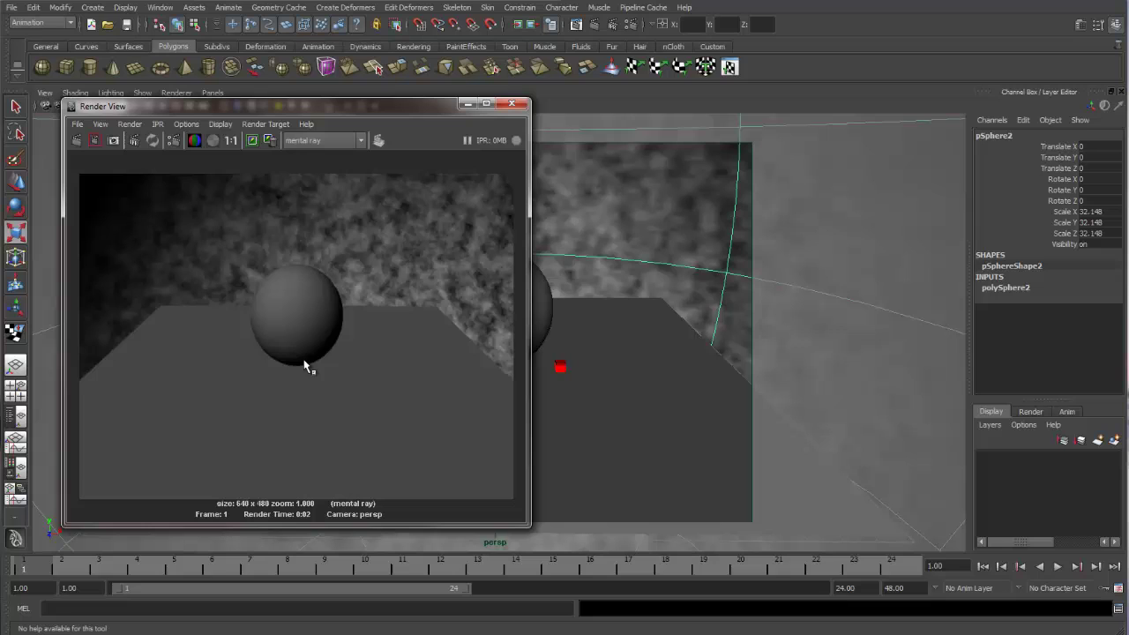
left_click(511, 103)
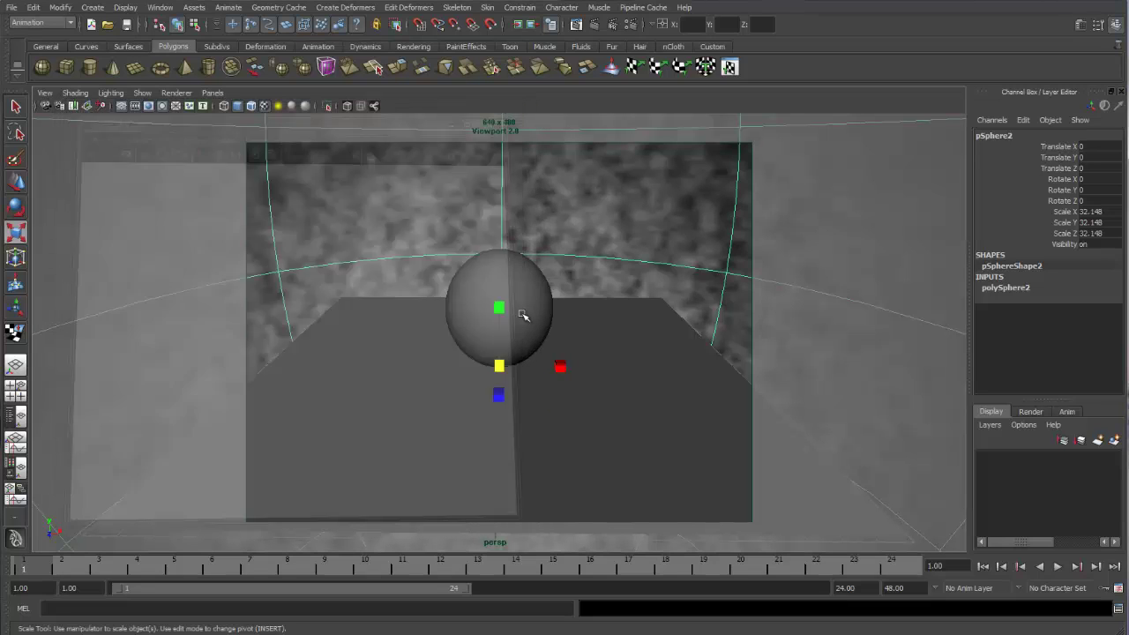
Assign a new mental ray mia_material (mia_material2) to the small sphere pSphere1.
left_click(521, 278)
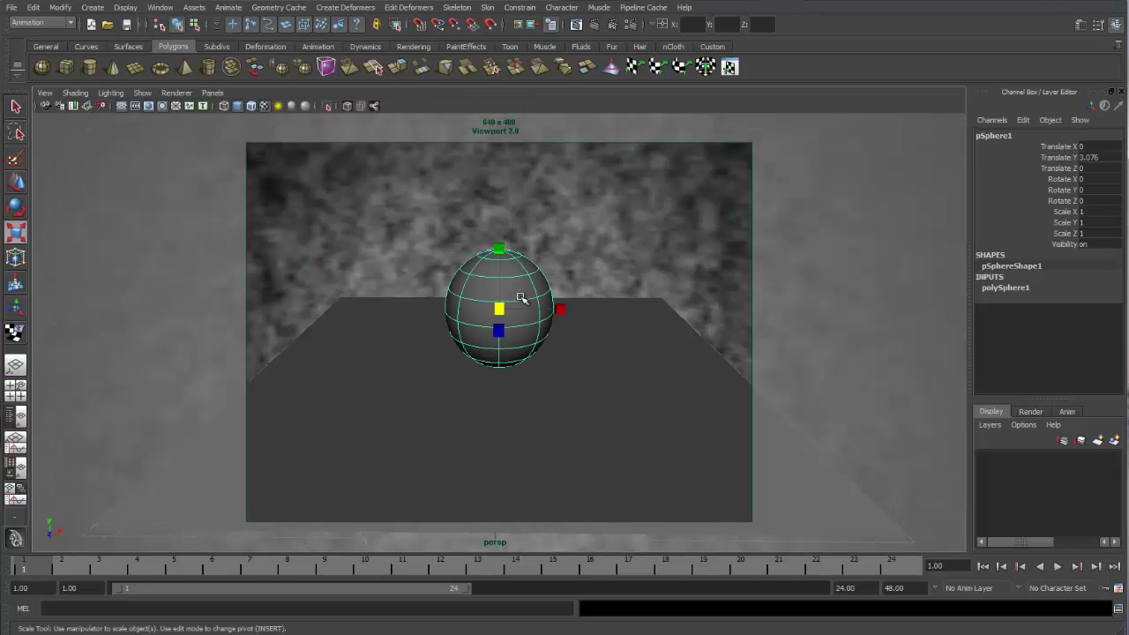
right_click(512, 285)
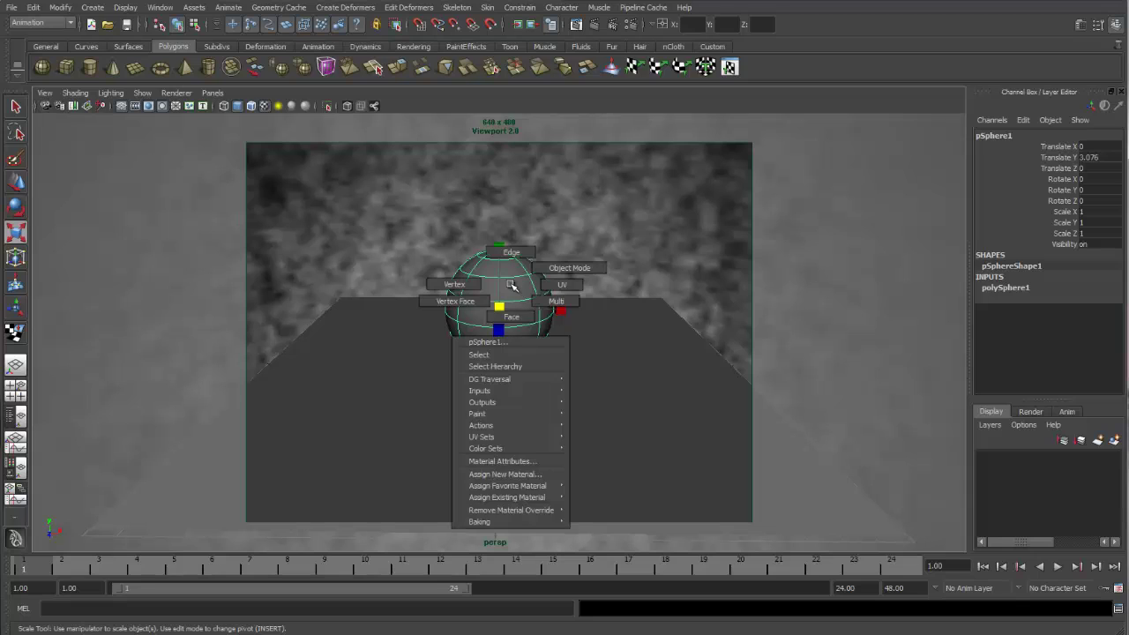
left_click(529, 473)
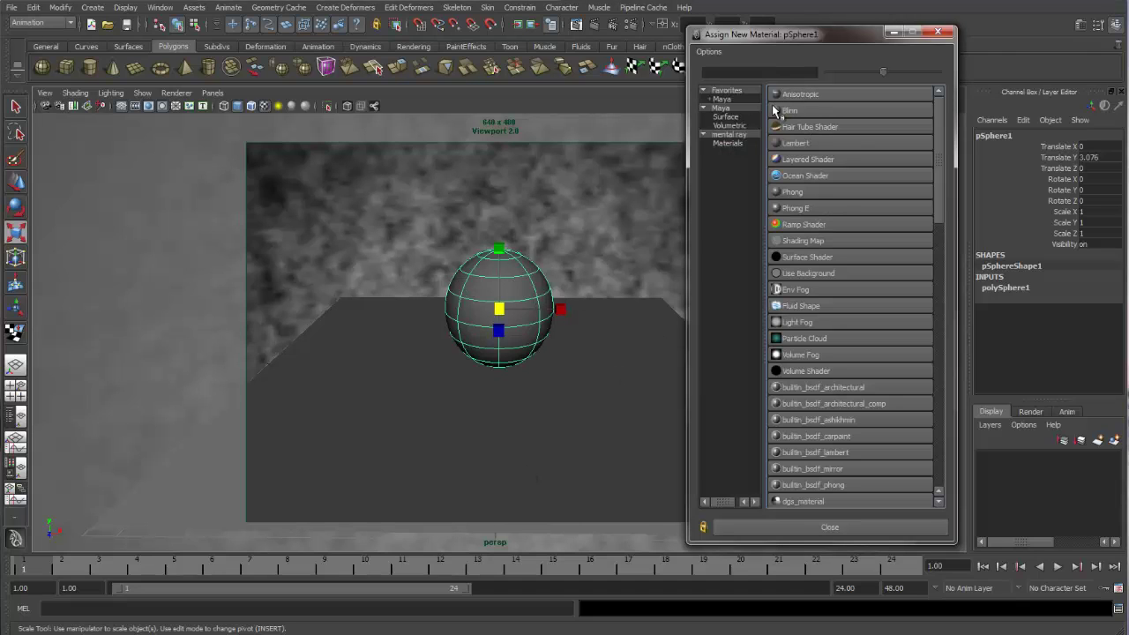
left_click(734, 146)
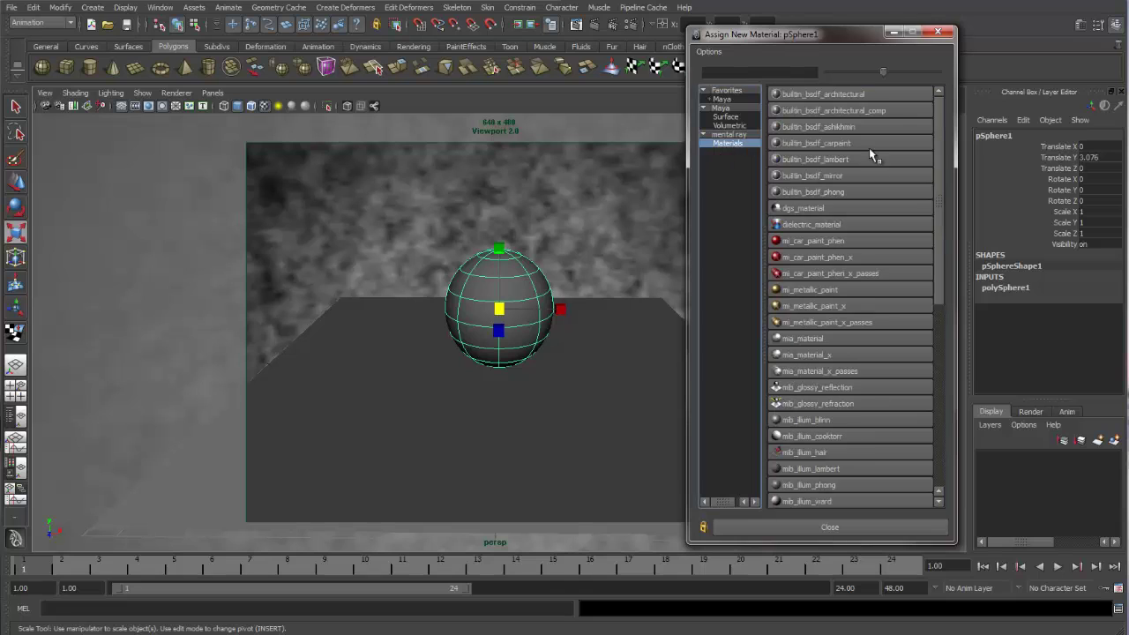
left_click(814, 337)
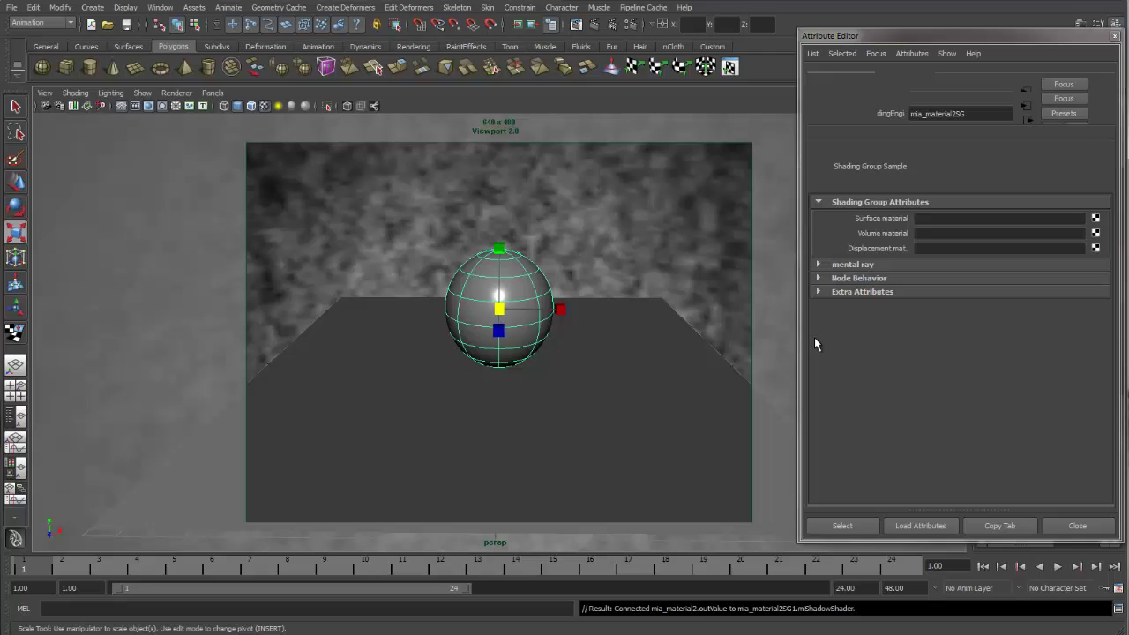
Assign a new mia_material (mia_material3) to the ground plane pPlane1, then reselect the sphere.
left_click(520, 411)
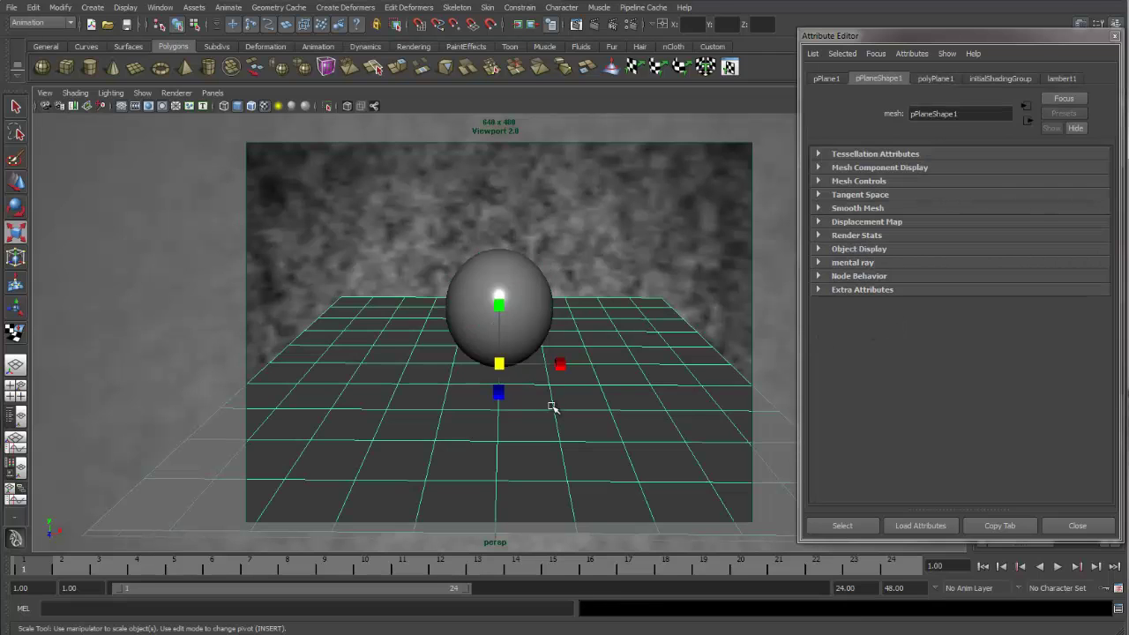
right_click_drag(551, 407, 553, 596)
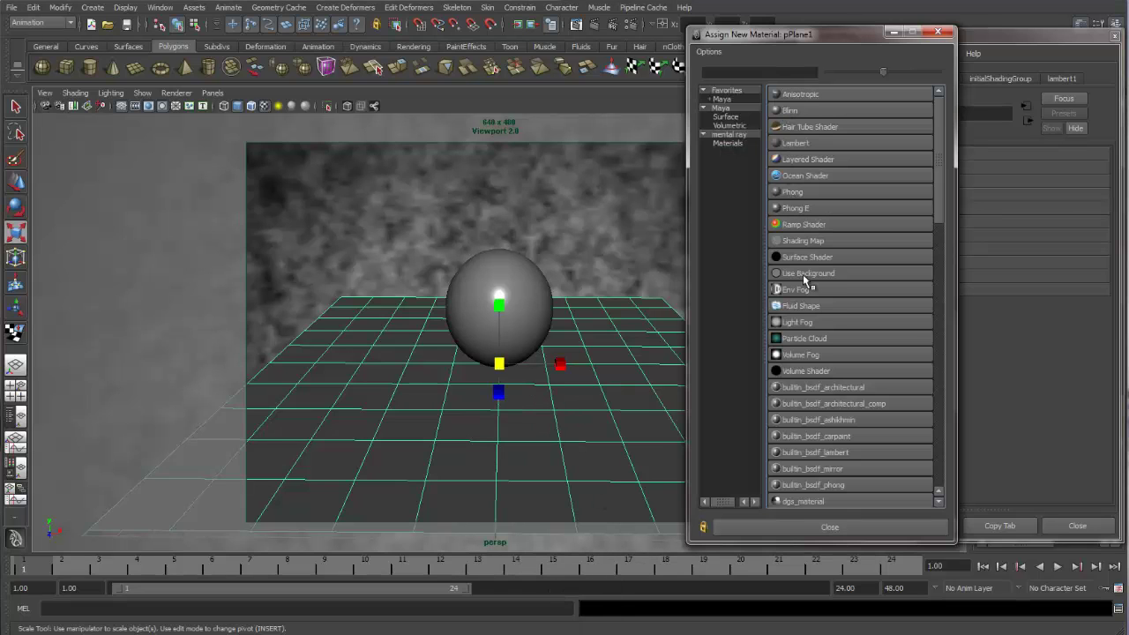
left_click(737, 143)
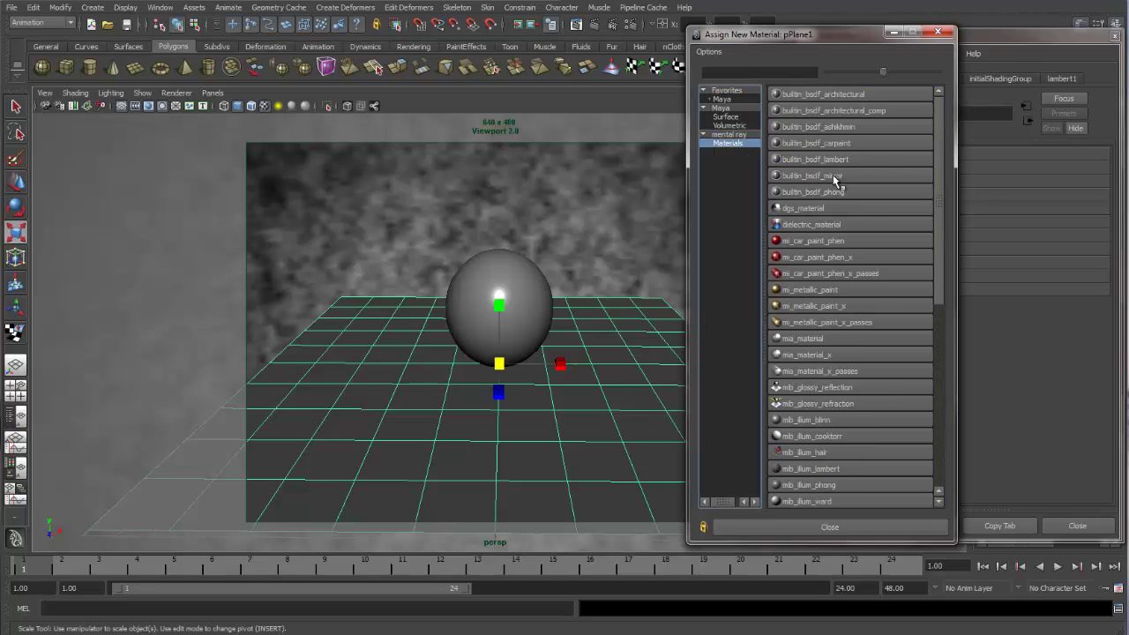
left_click(814, 338)
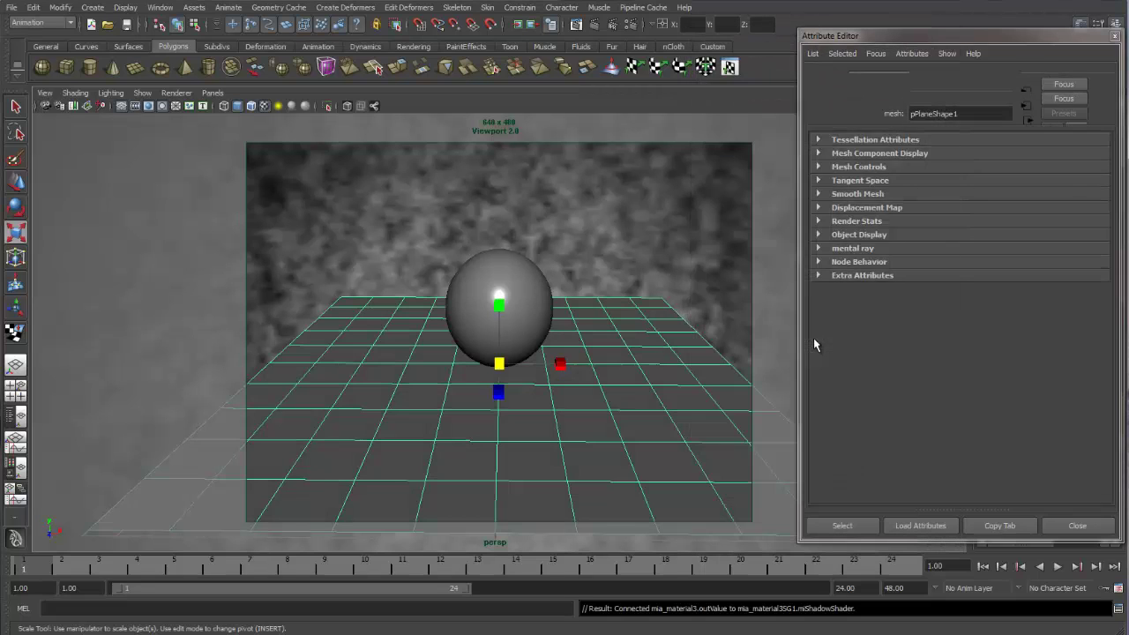
left_click(507, 277)
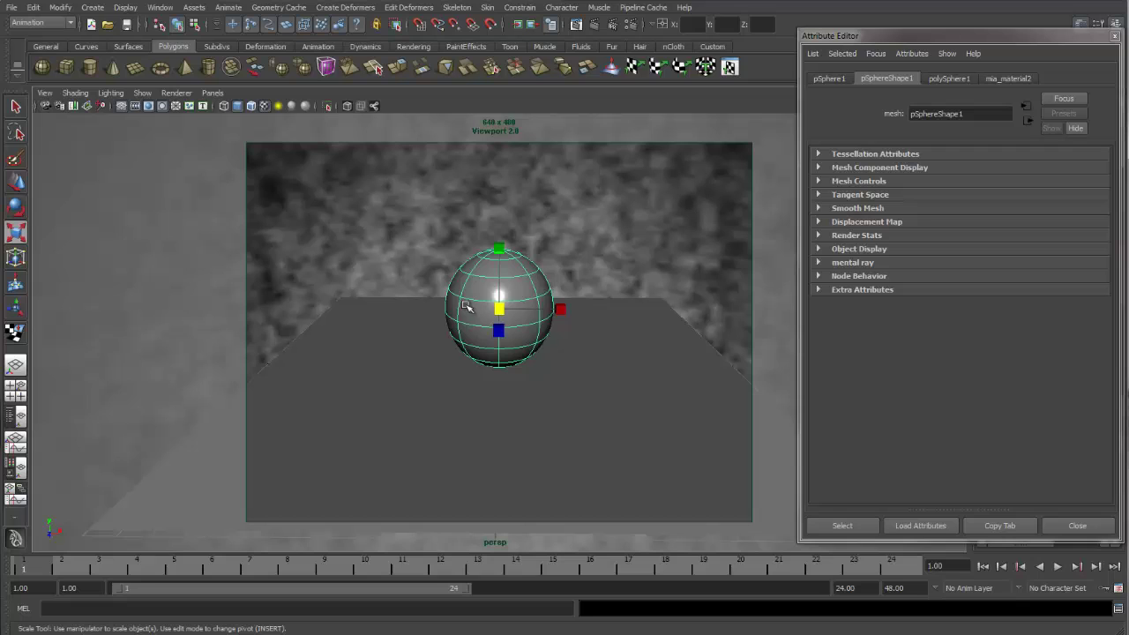
Rename the ground plane's mia_material3 to mia_material_reflections.
left_click(542, 406)
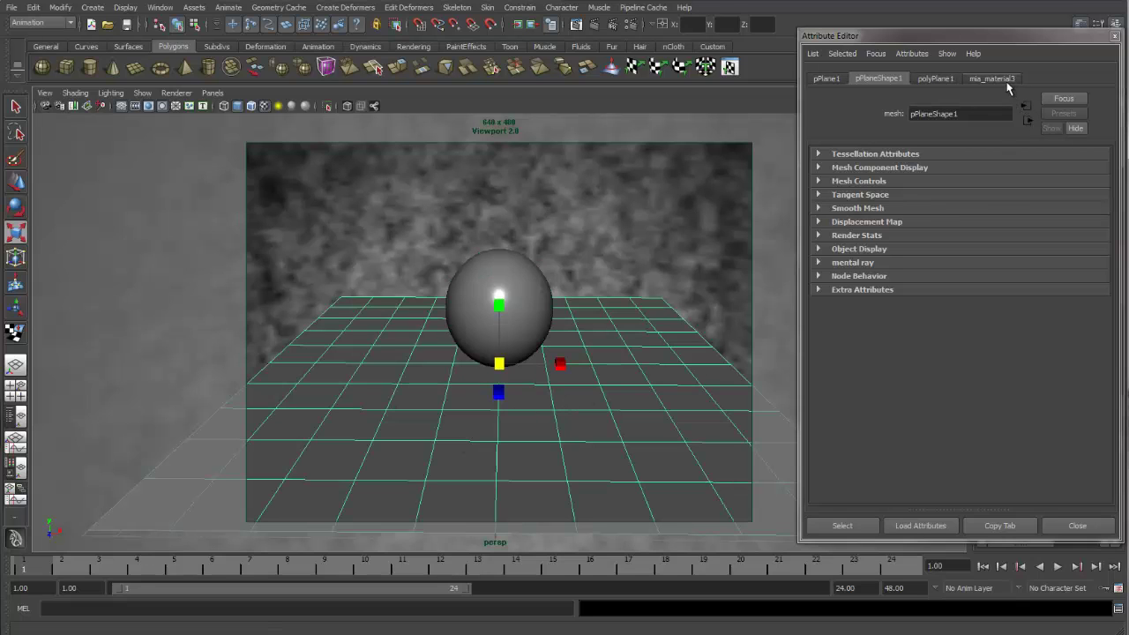
left_click(1005, 80)
left_click(960, 114)
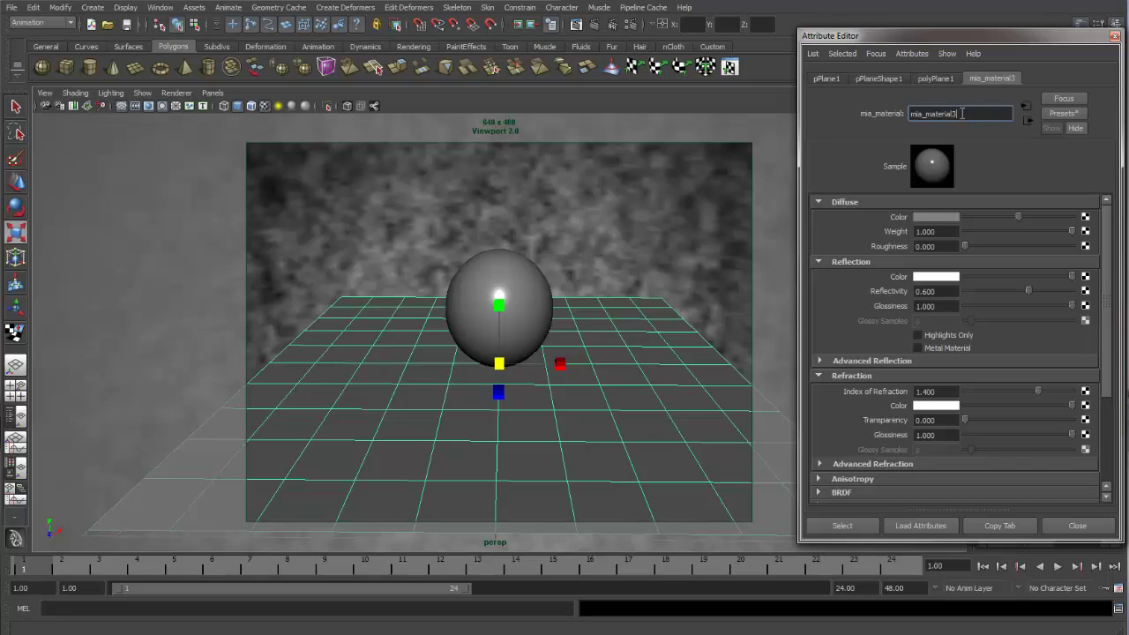
key("BackSpace")
type("reflections")
key("Return")
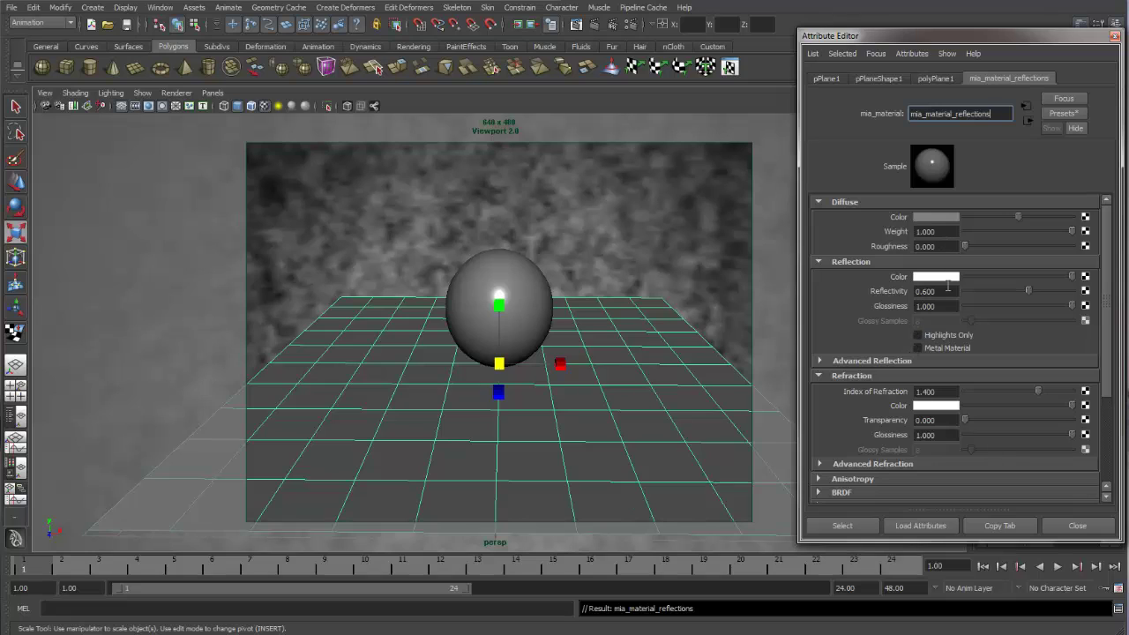
scroll(971, 338, "down", 1)
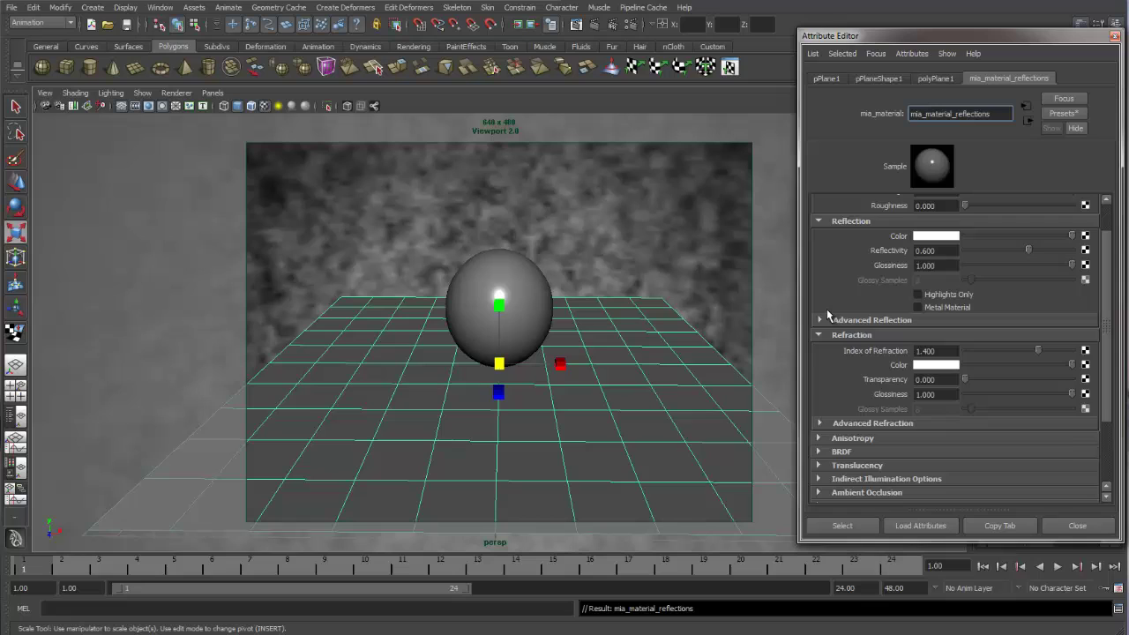
scroll(899, 275, "up", 1)
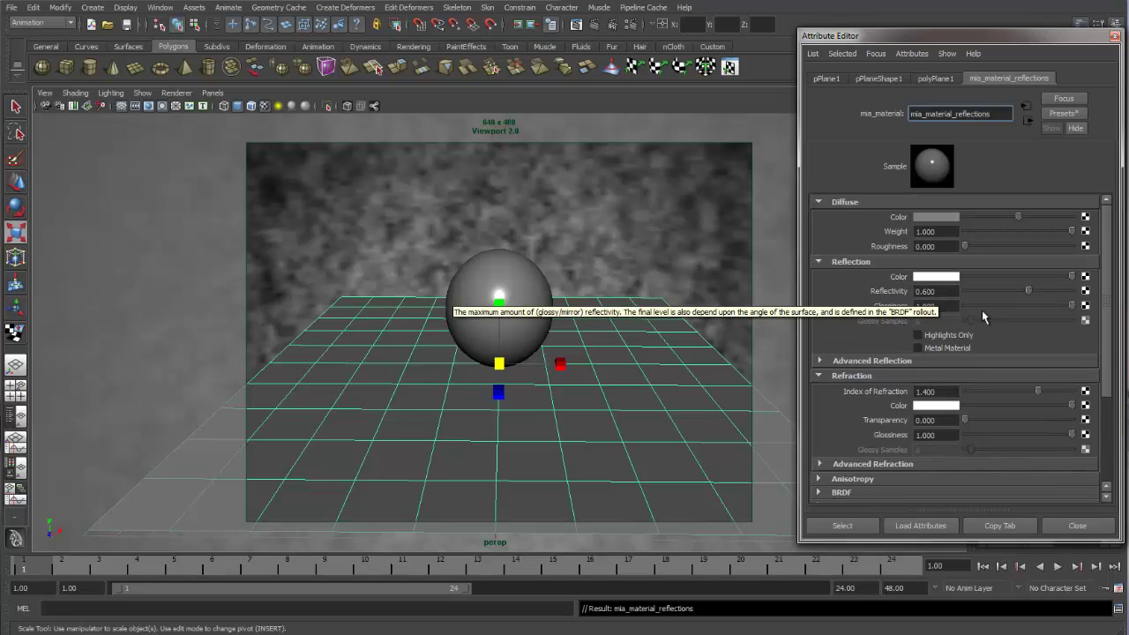
left_click(594, 27)
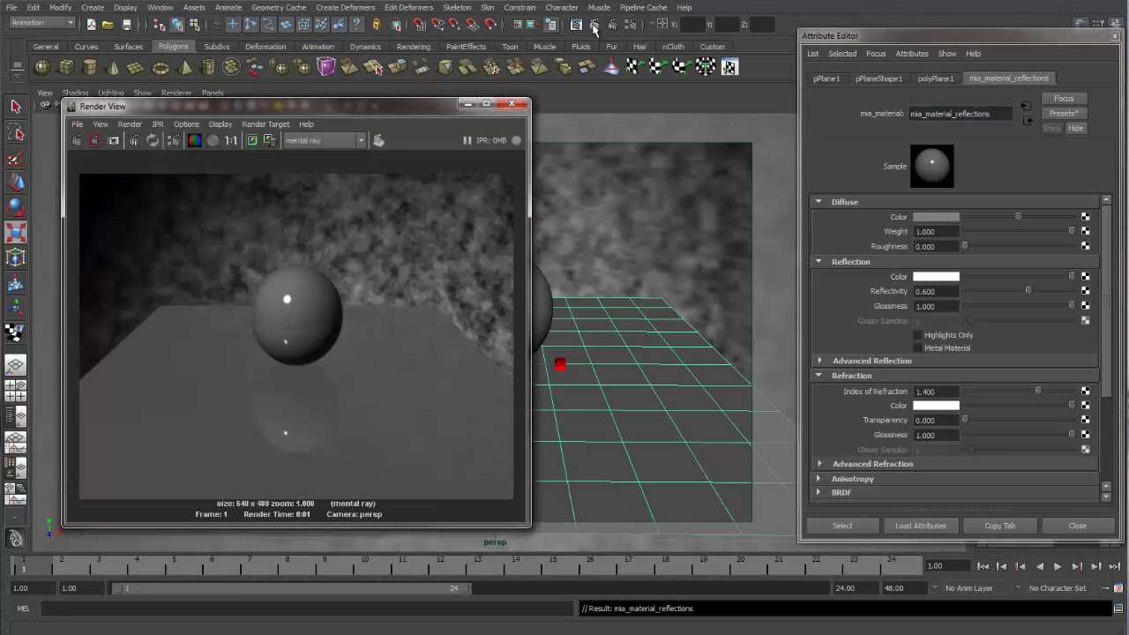
left_click_drag(448, 105, 541, 97)
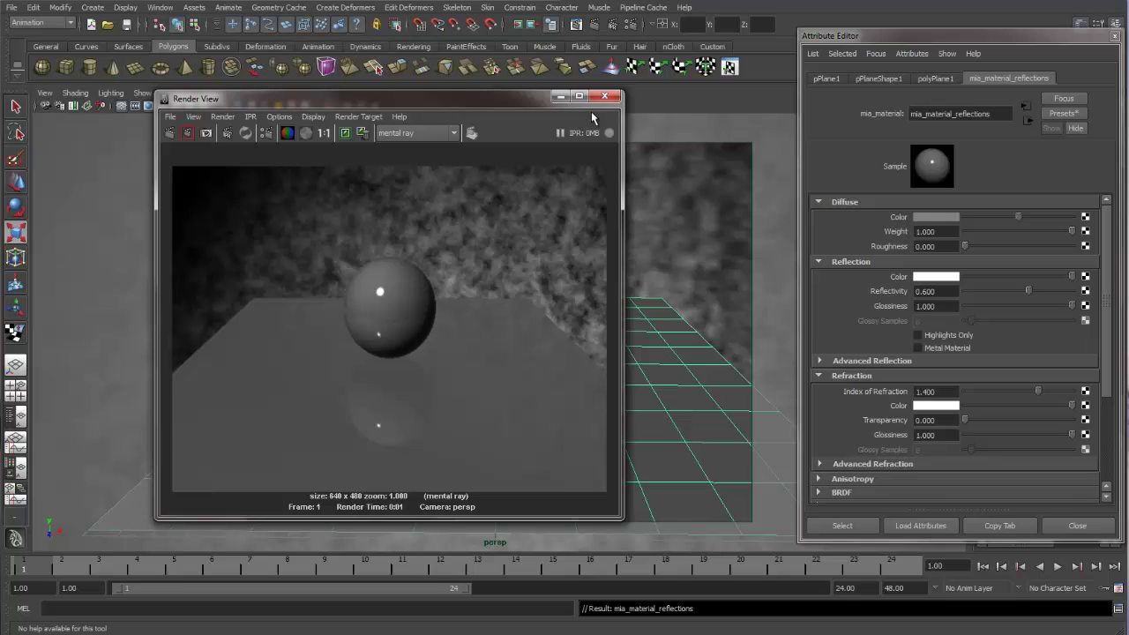
left_click(604, 97)
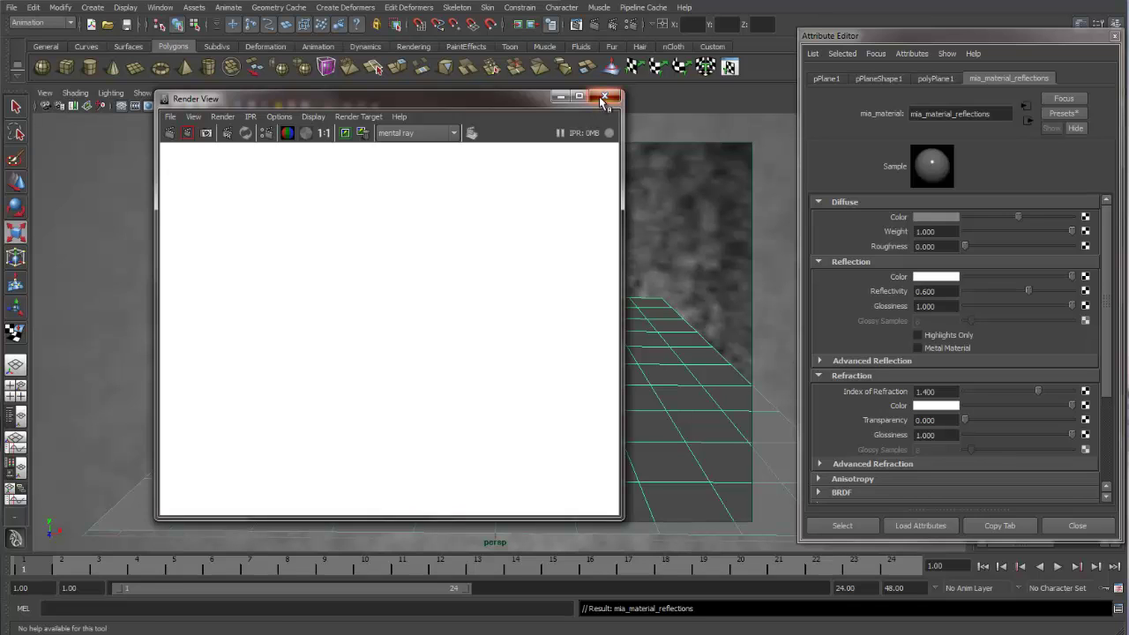
left_click(578, 25)
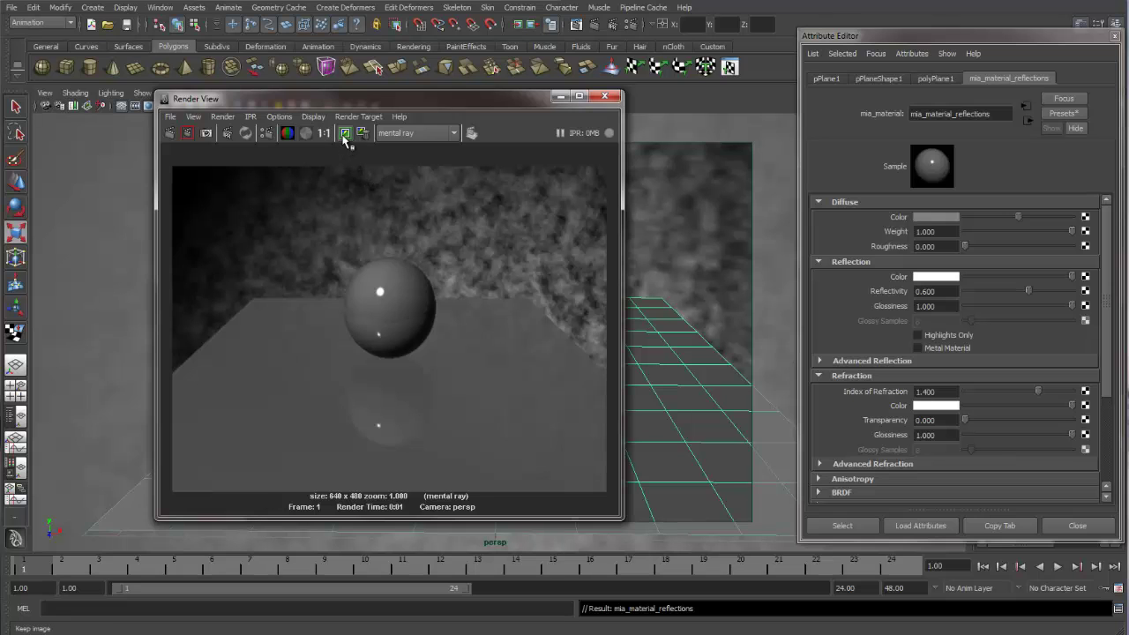
left_click(603, 97)
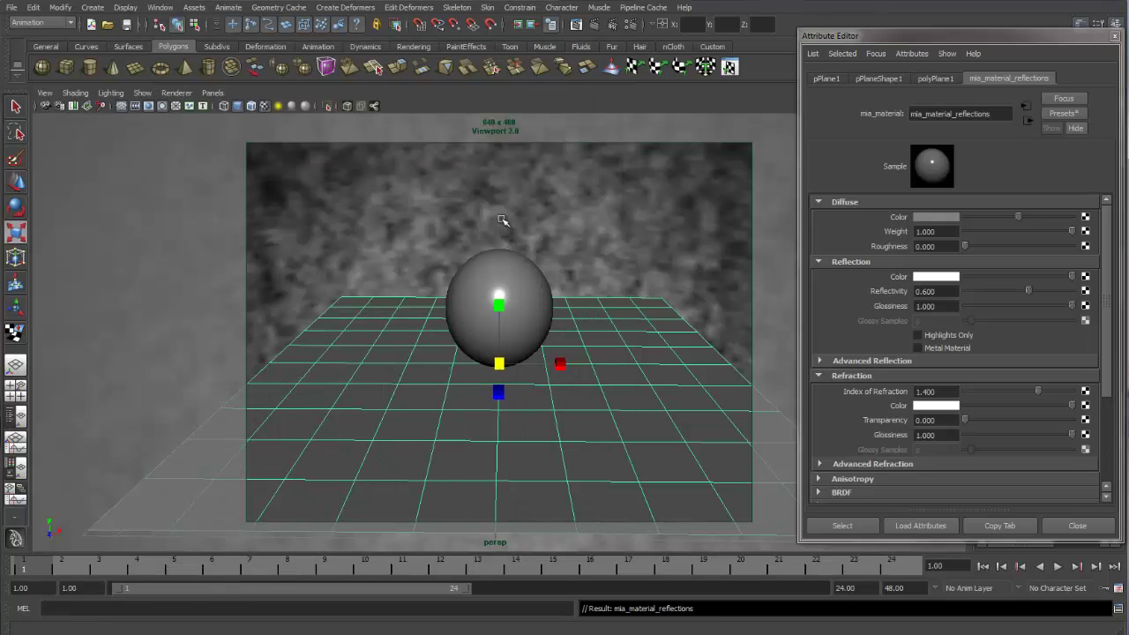
left_click_drag(503, 221, 525, 282, "alt")
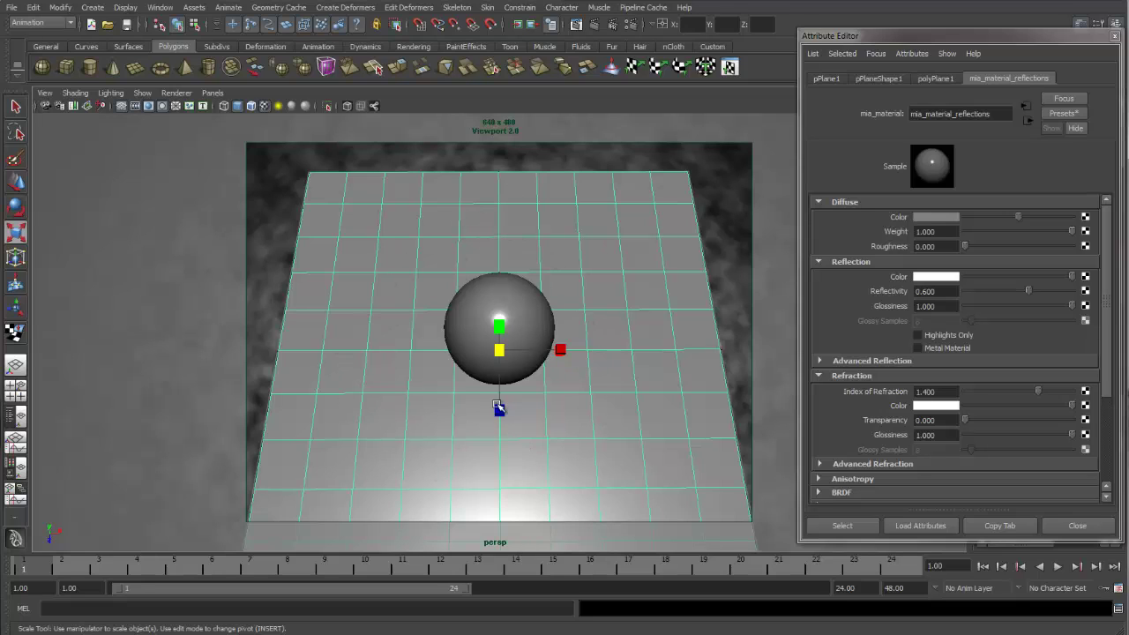
left_click(593, 26)
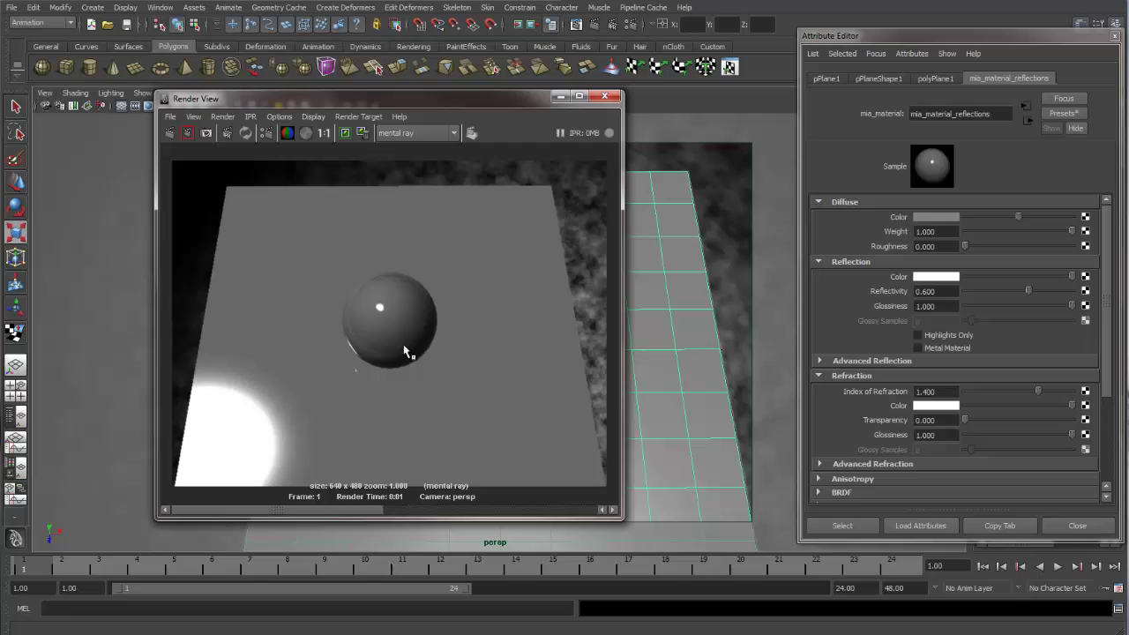
left_click_drag(299, 508, 420, 507)
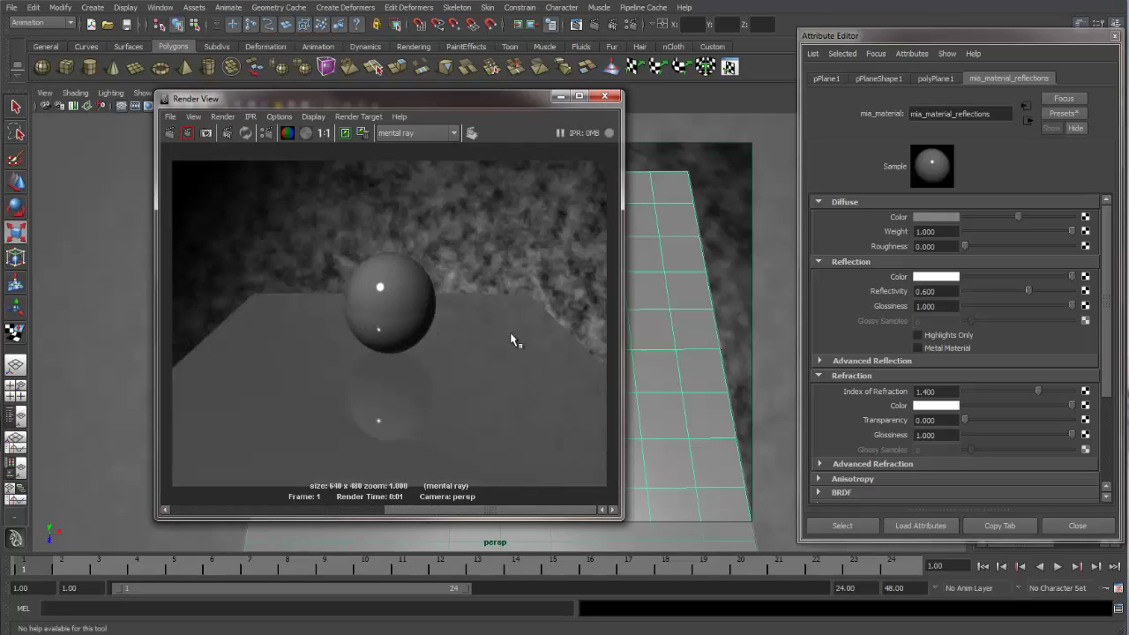
left_click_drag(452, 516, 323, 512)
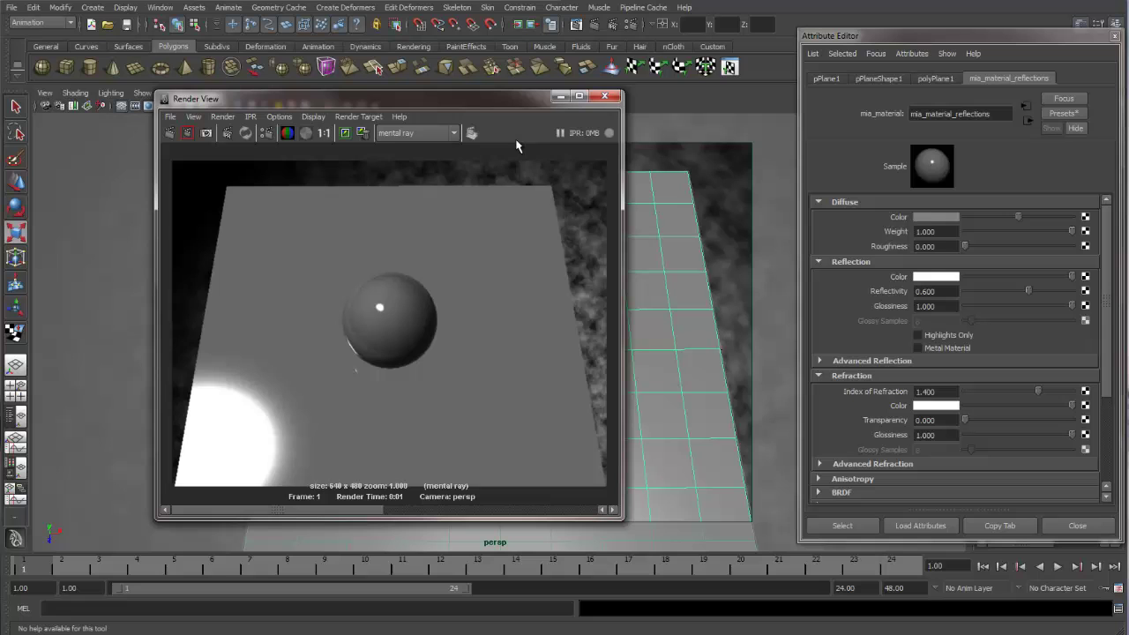
left_click(603, 98)
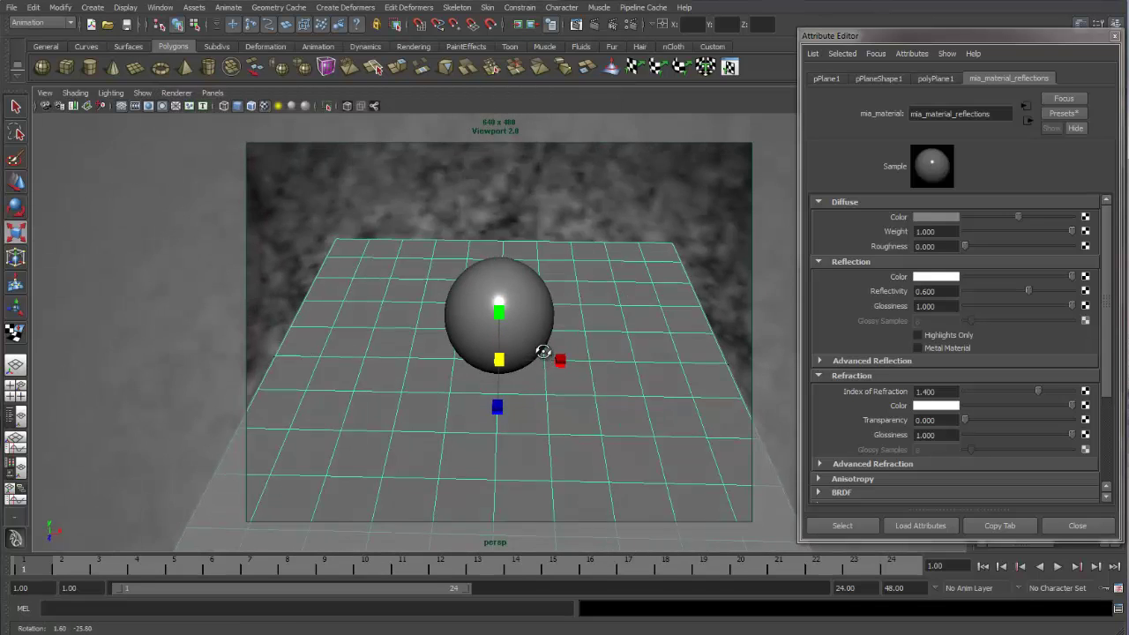
Rename the sphere's material to mia_material_refractions and drag its reflectivity down to 0.
left_click_drag(543, 352, 544, 329, "alt")
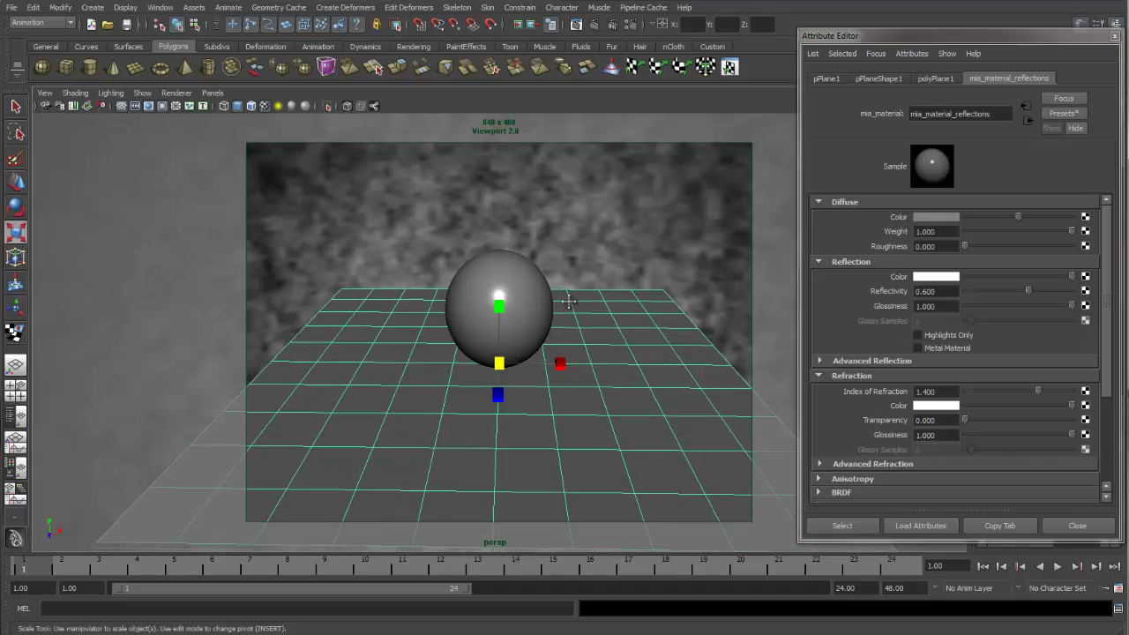
left_click(510, 294)
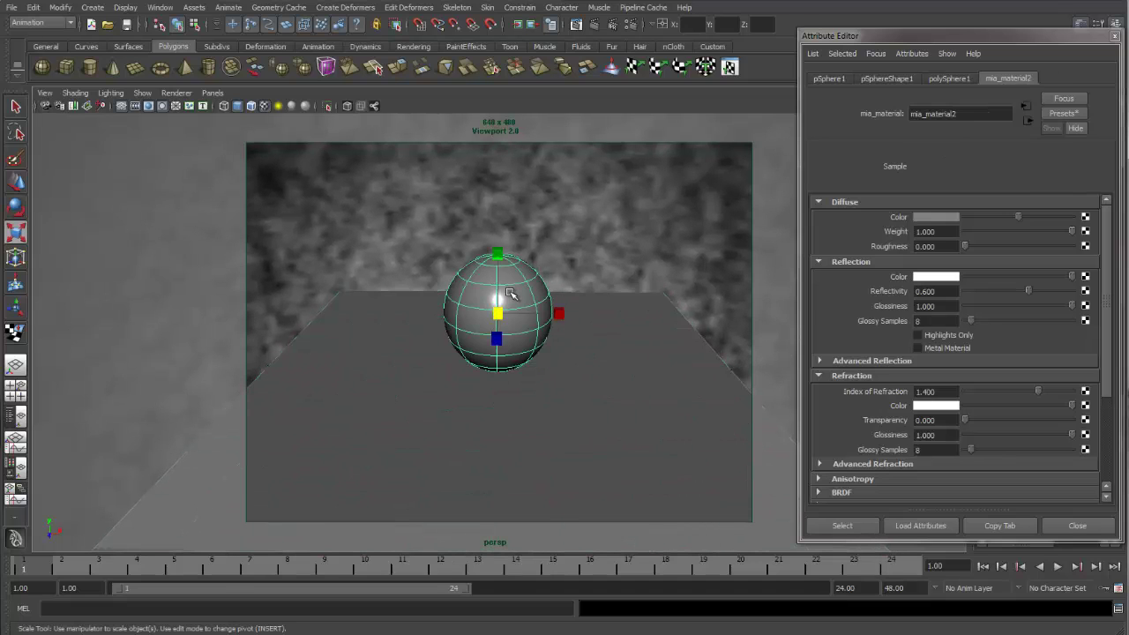
left_click(971, 113)
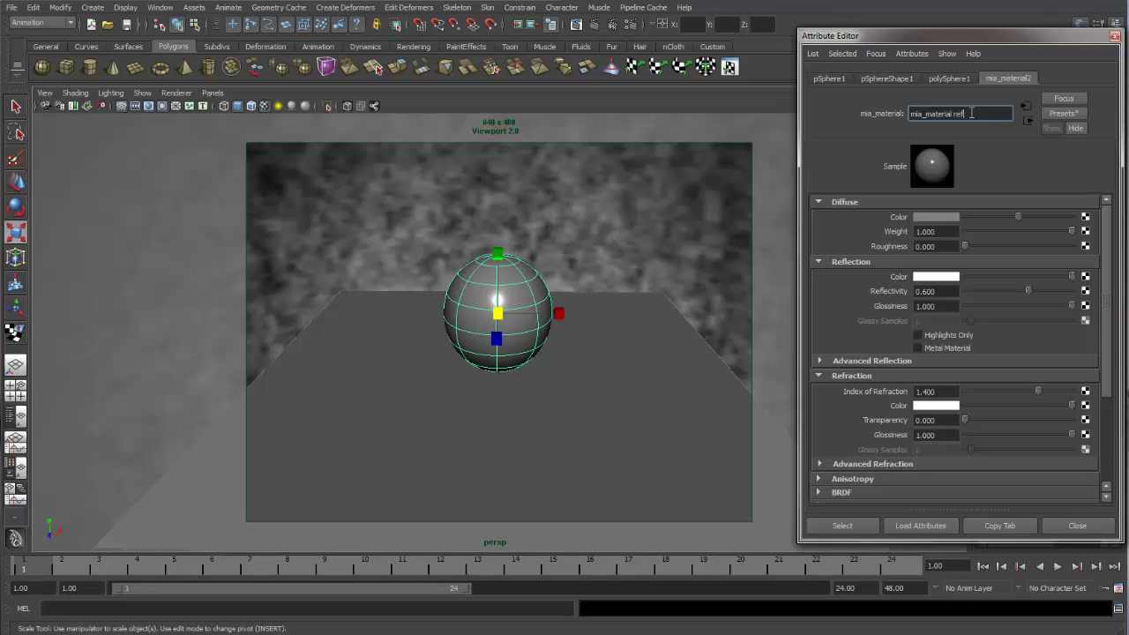
type("_refractions")
key("Return")
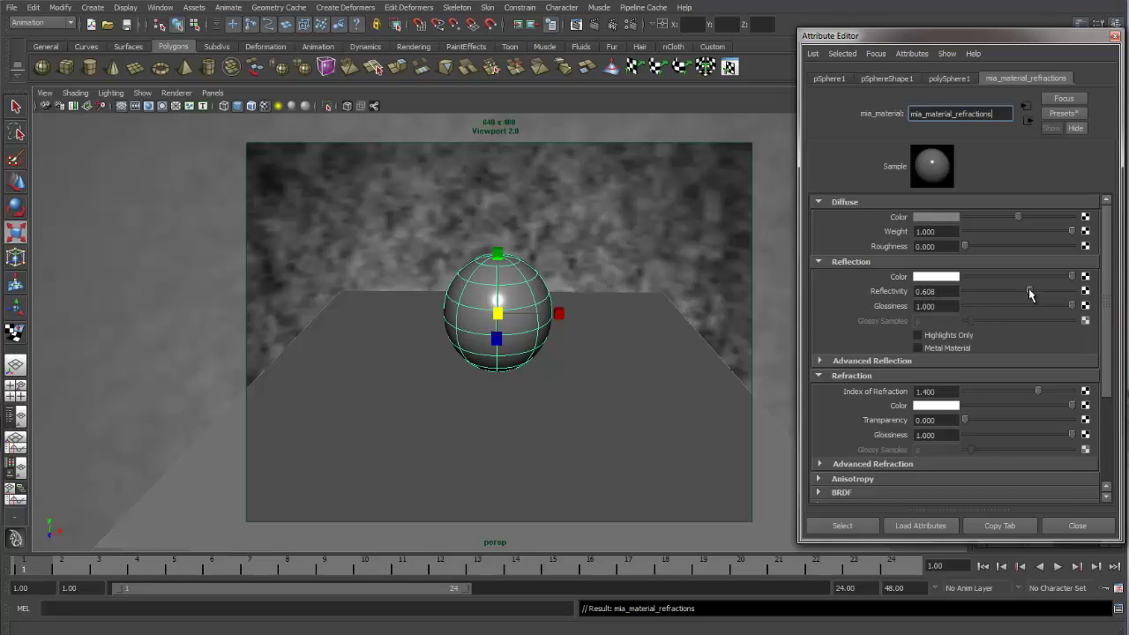
left_click_drag(1028, 291, 948, 298)
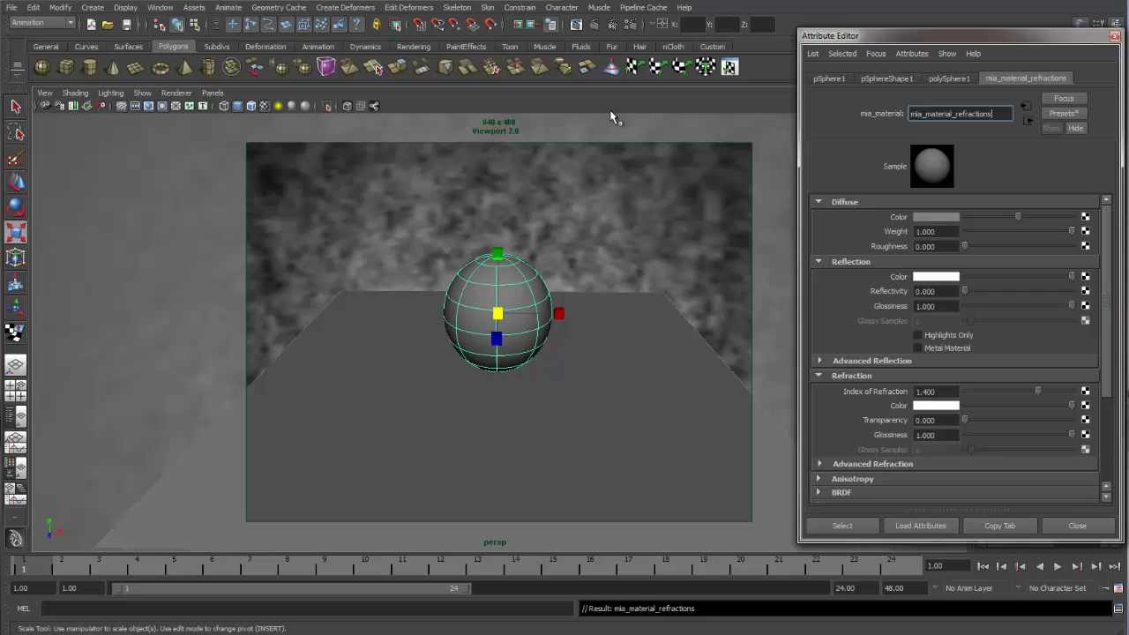
Test-render the frame, keep the image, and close the Render View.
left_click(596, 26)
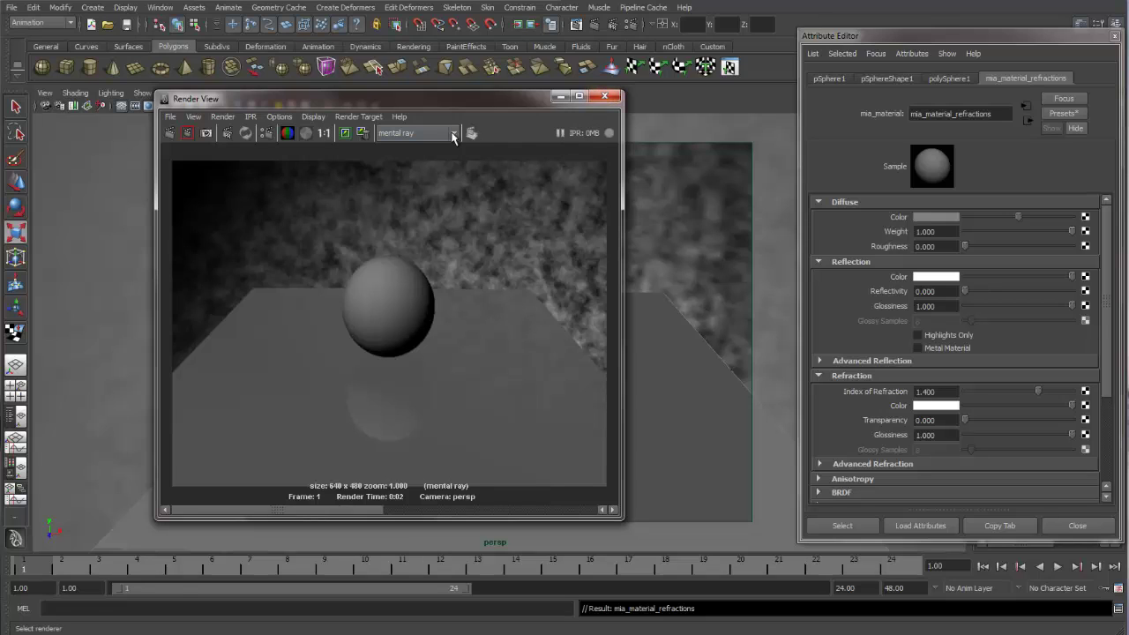
left_click(345, 133)
left_click(611, 97)
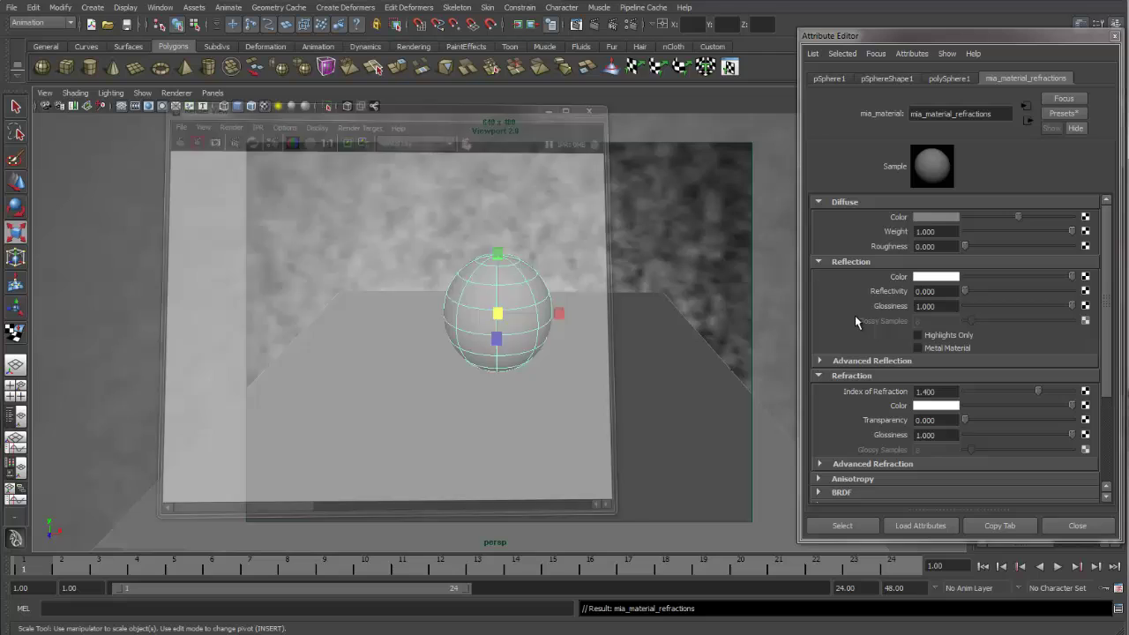
left_click(935, 392)
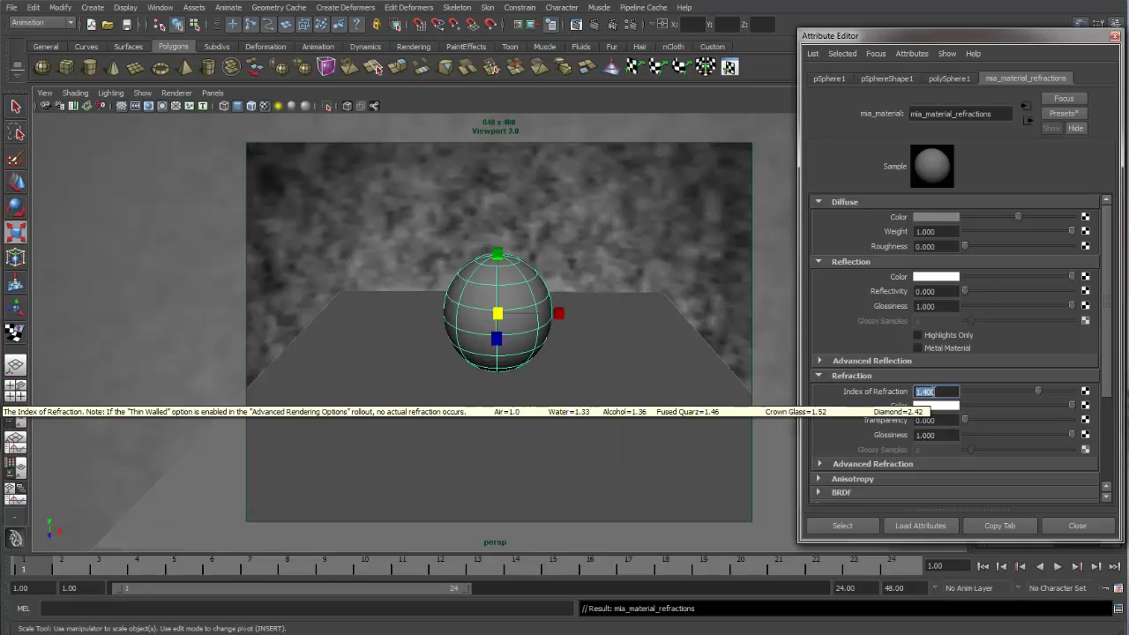
Set mia_material_refractions' index of refraction to 1.000 and transparency to 1.0.
type("1")
key("Return")
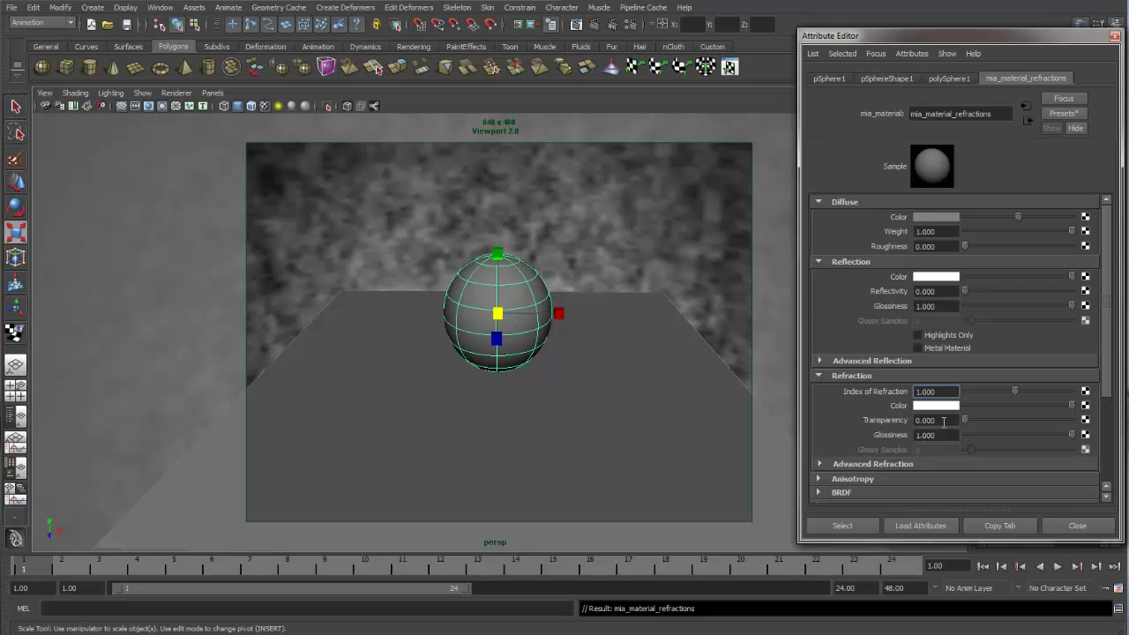
left_click_drag(964, 419, 1086, 426)
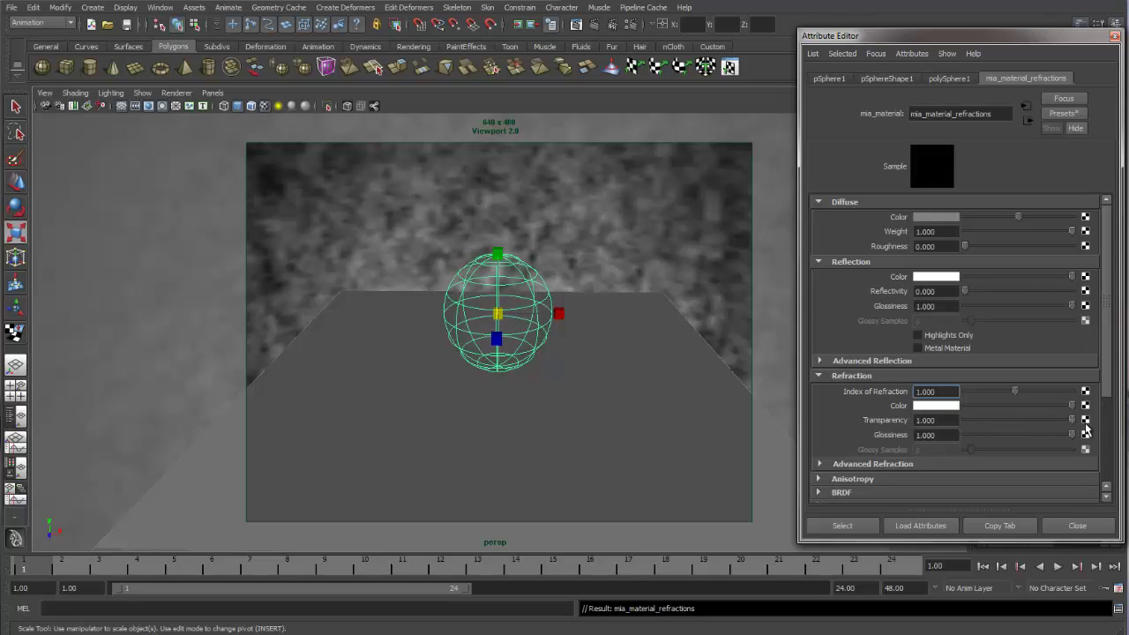
left_click(593, 25)
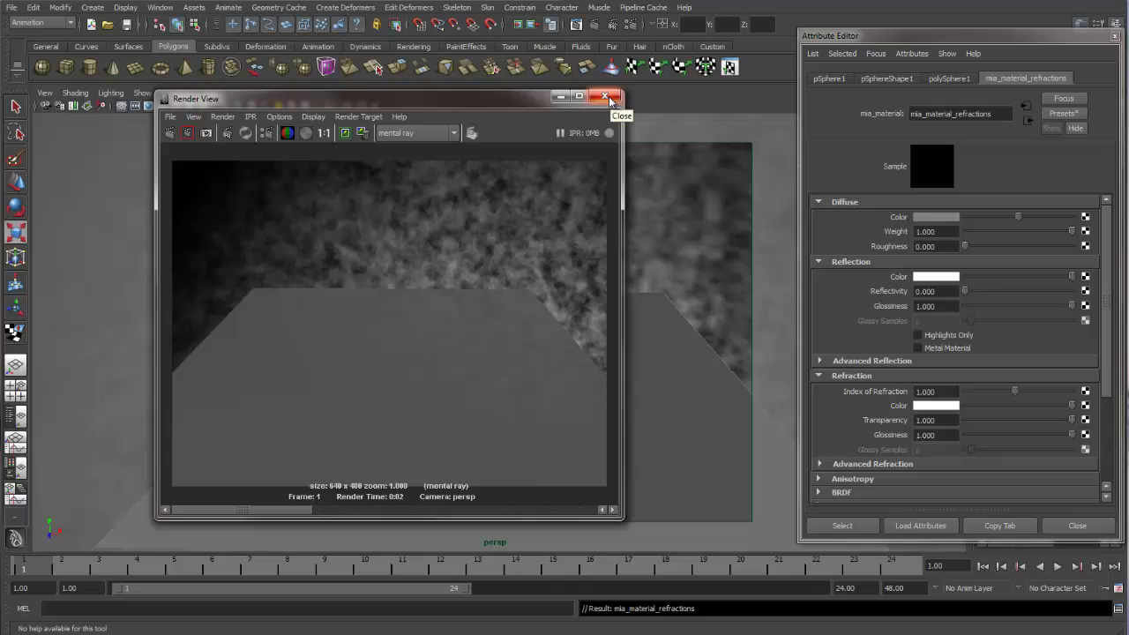
left_click(608, 96)
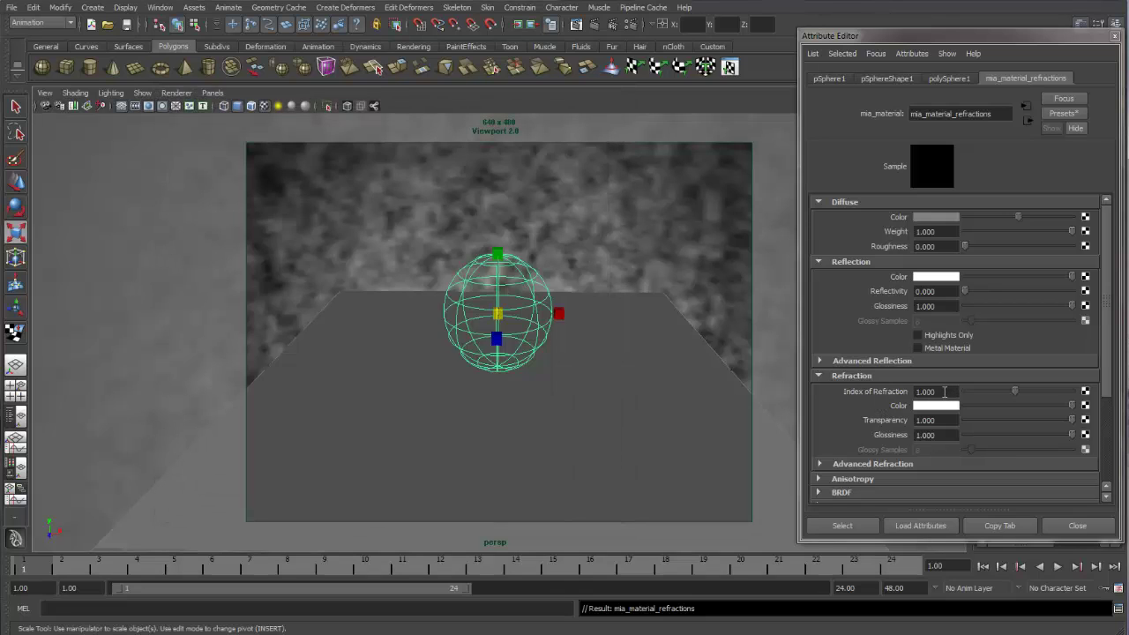
Set the index of refraction to 1.1 and render the current frame.
mouse_move(944, 391)
mouse_move(1014, 391)
left_click(951, 391)
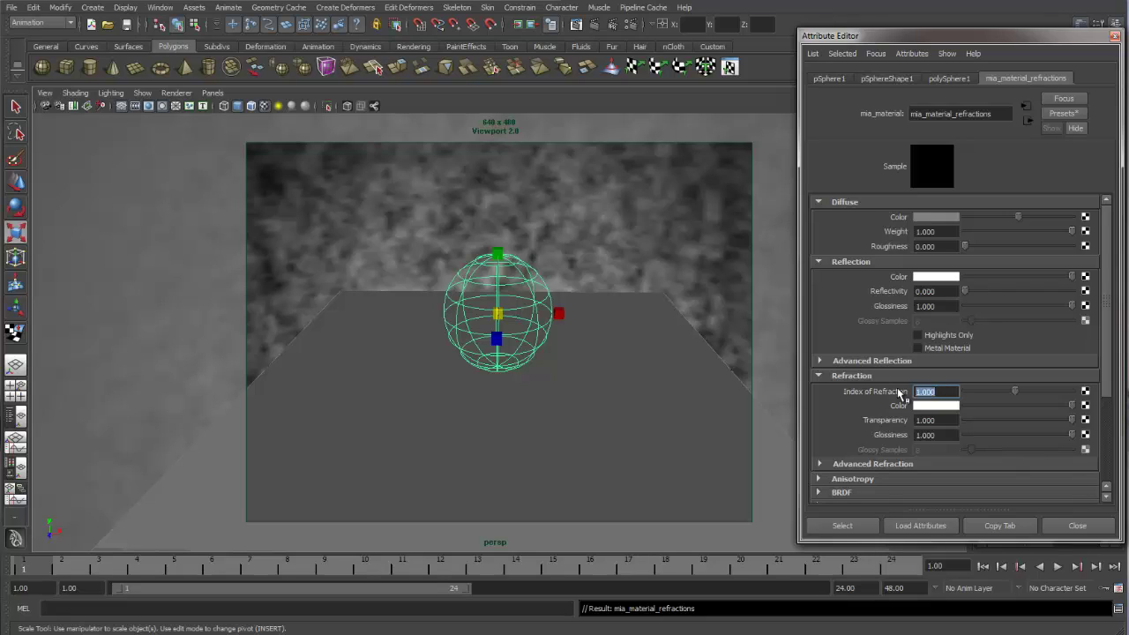
type("1.1")
key("Return")
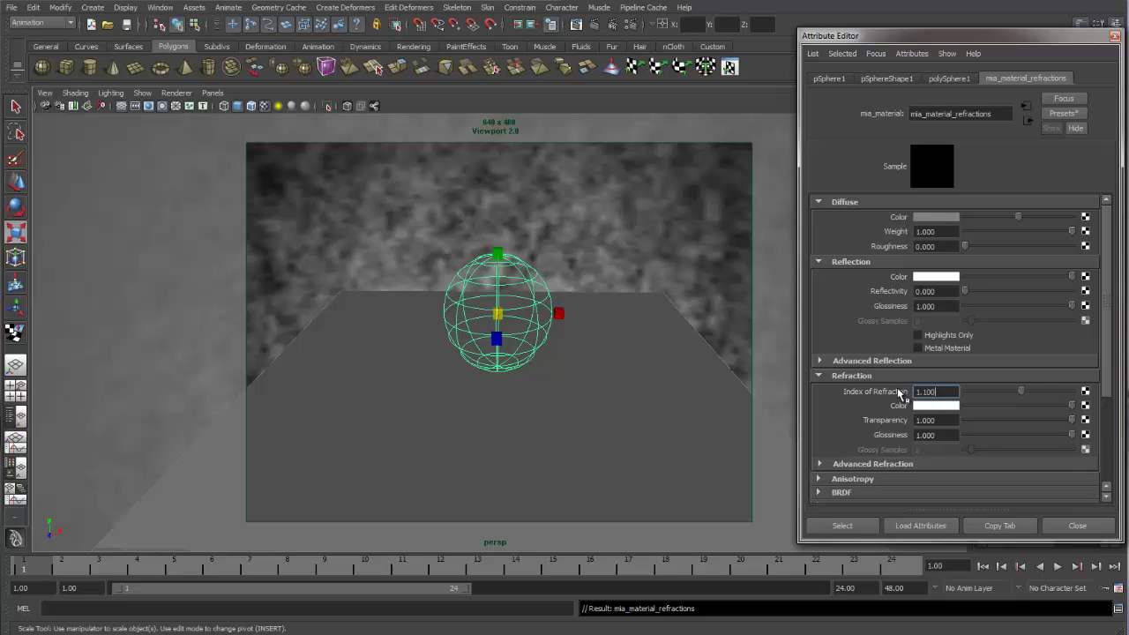
left_click(595, 26)
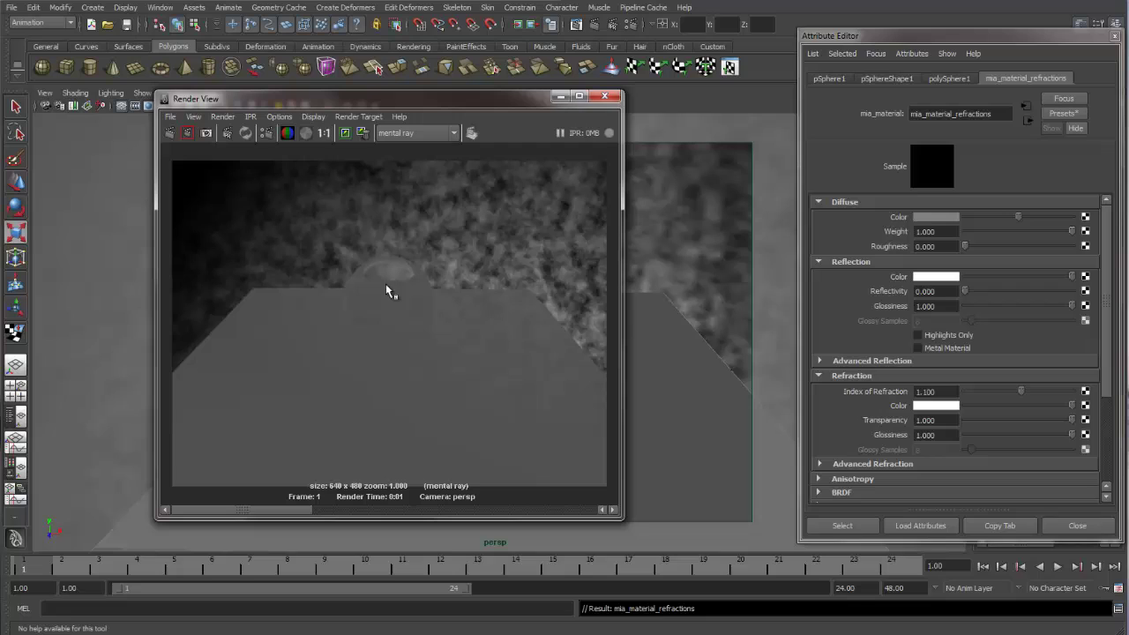
Change the index of refraction to 1.4 and redo the previous render.
double_click(924, 391)
type("1")
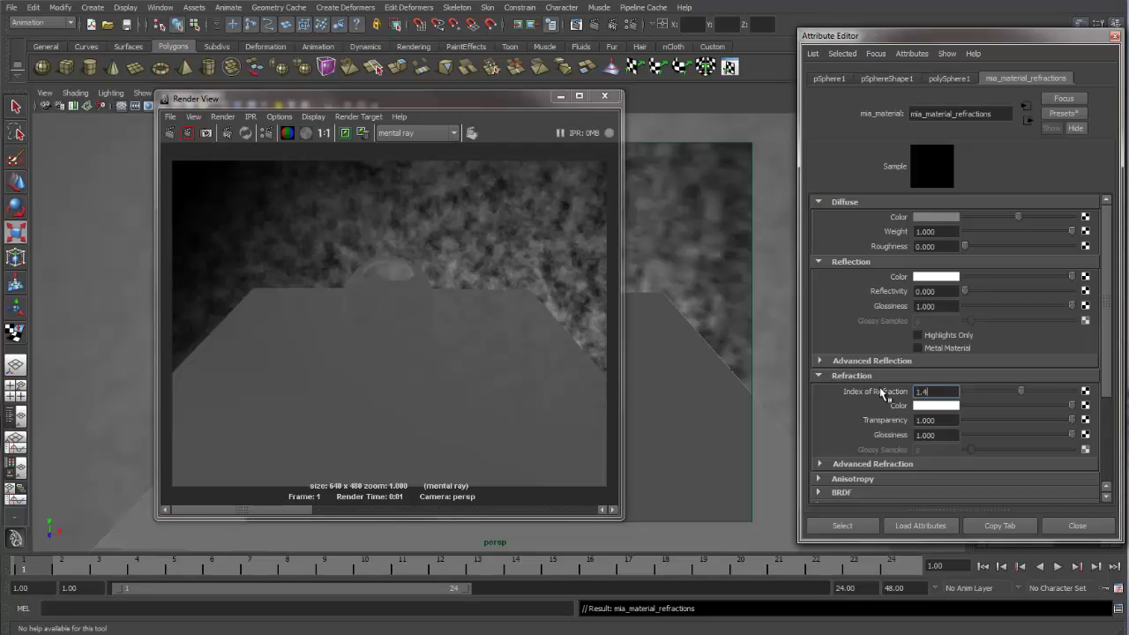
type(".4")
key("Return")
left_click(170, 132)
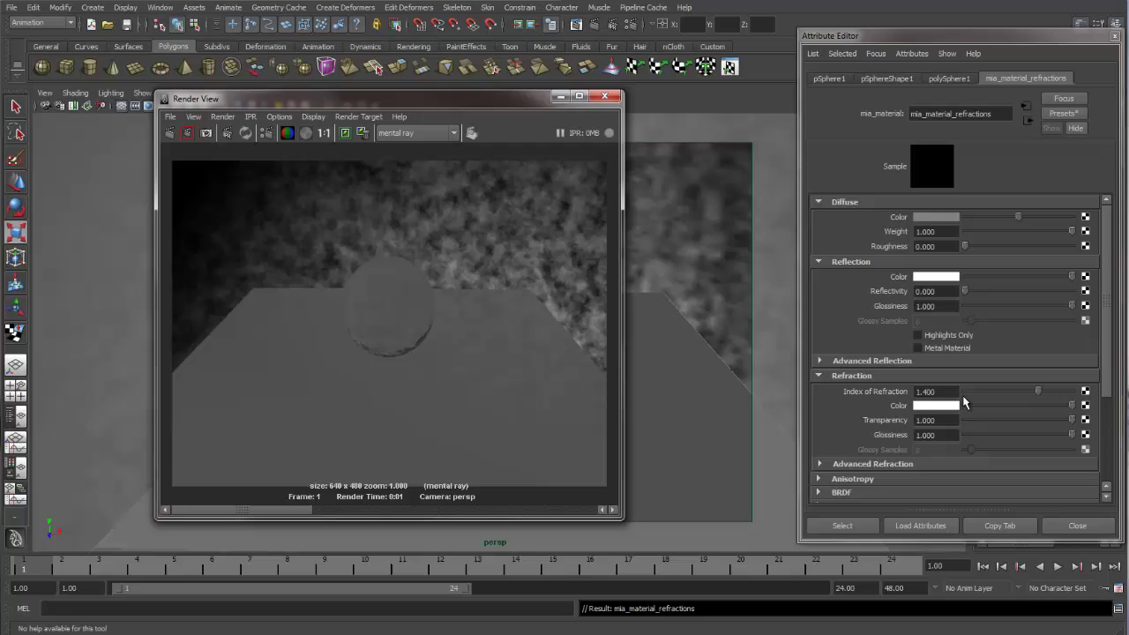
left_click_drag(958, 392, 879, 396)
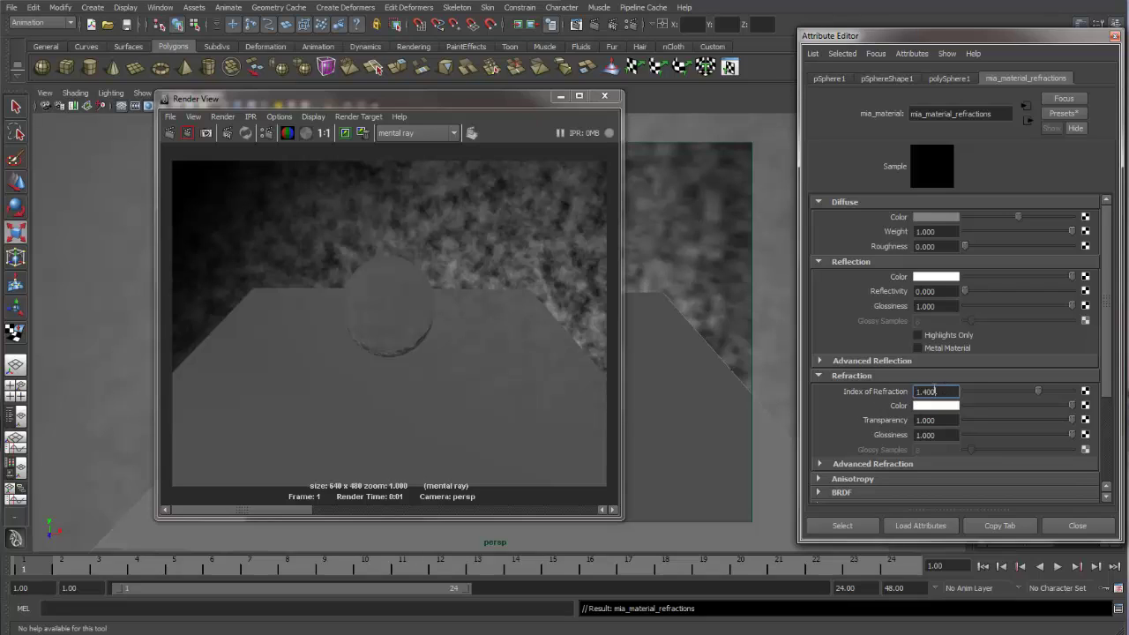
Set the index of refraction to 1.33, re-render, then move and close the Render View.
type("1.33")
key("Return")
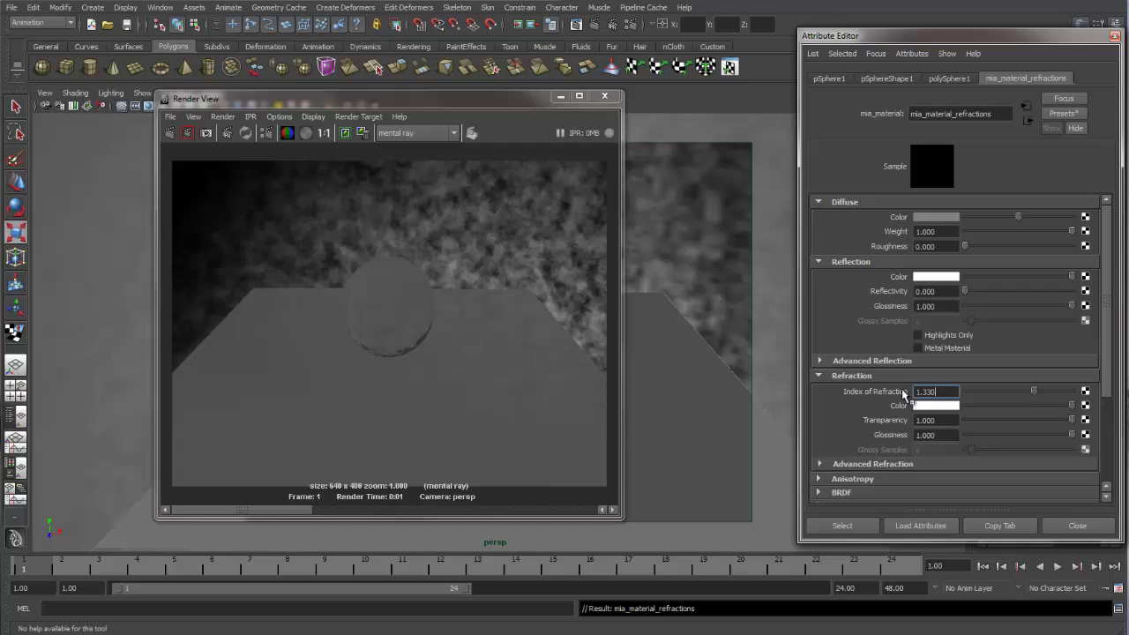
left_click(170, 134)
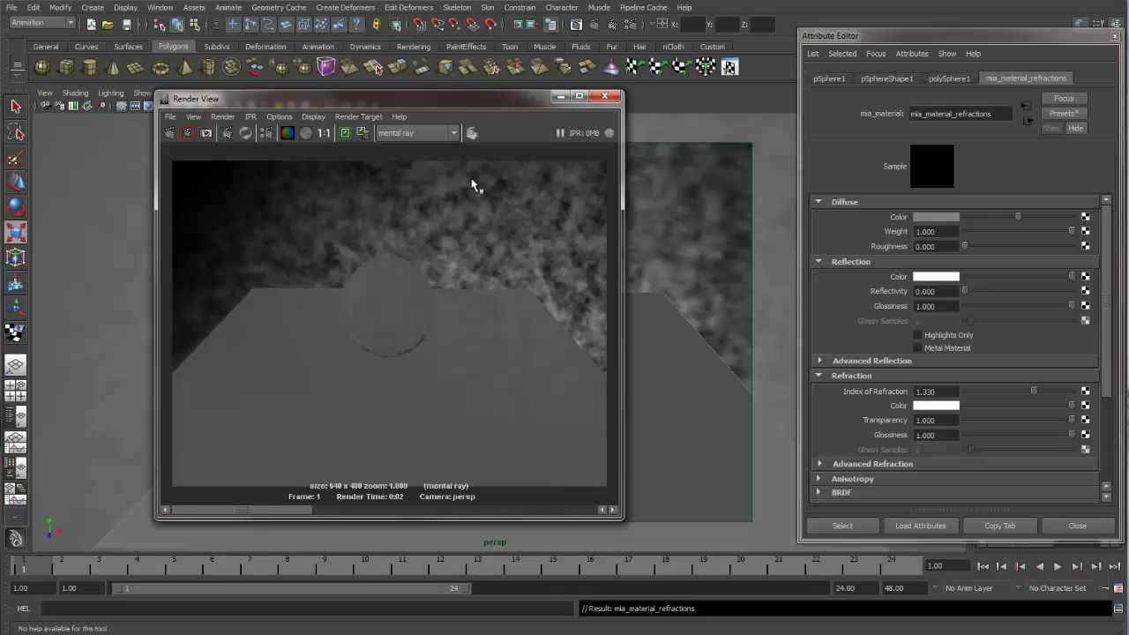
left_click_drag(530, 100, 568, 126)
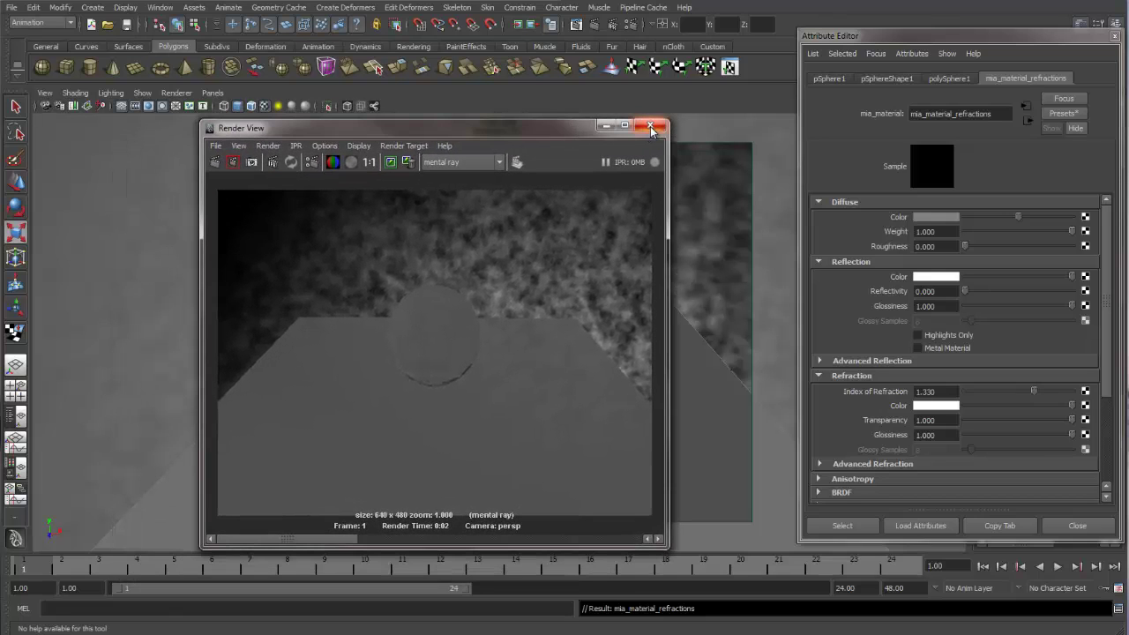
left_click(652, 129)
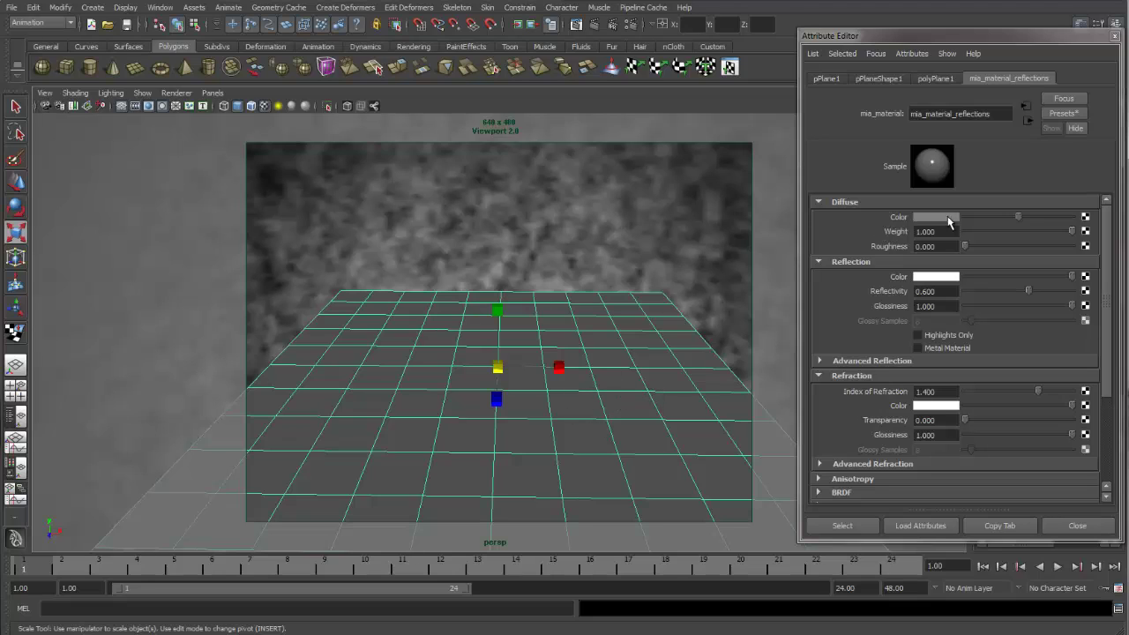
Map a Checker texture to the plane's Diffuse Color with Repeat UV 10 × 10.
left_click(1084, 217)
left_click(388, 120)
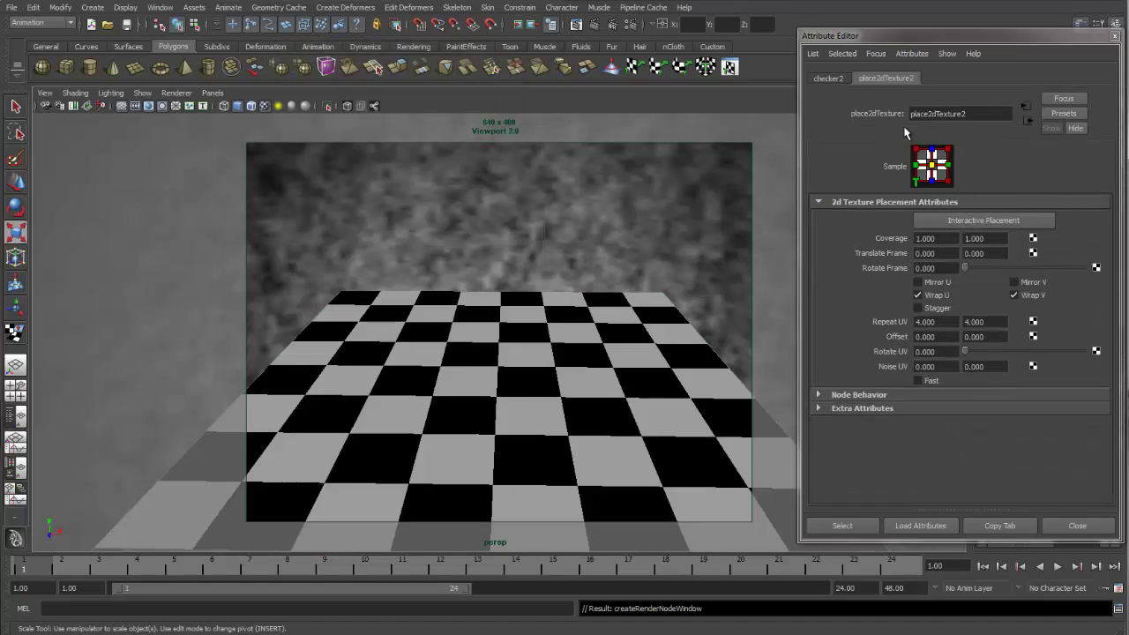
double_click(921, 322)
type("10")
key("Return")
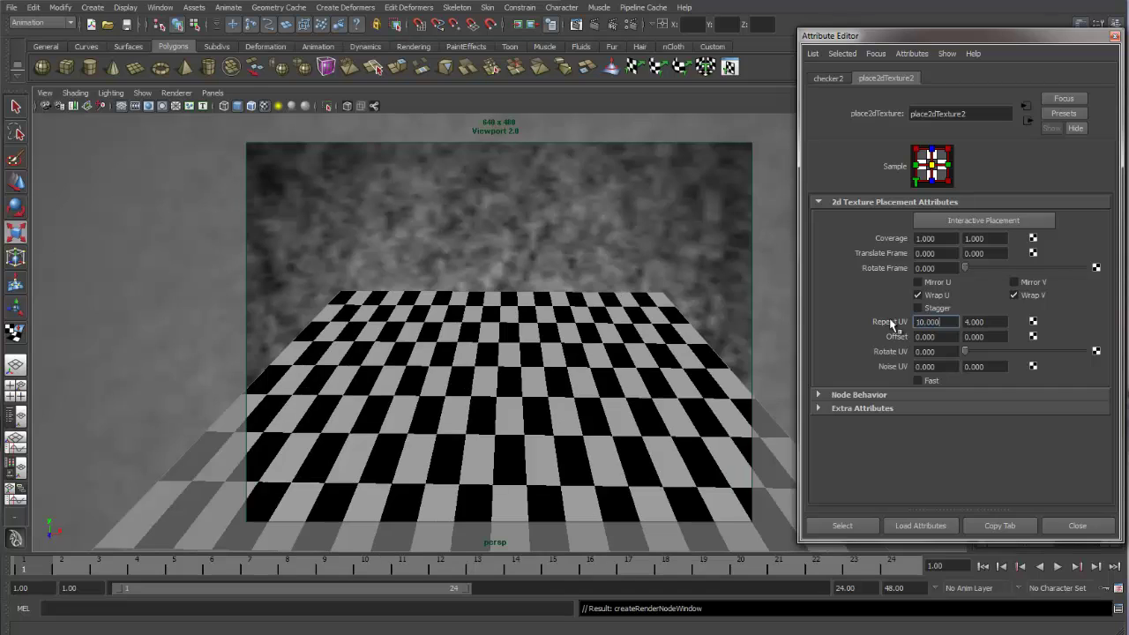
left_click(969, 322)
type("10")
key("Return")
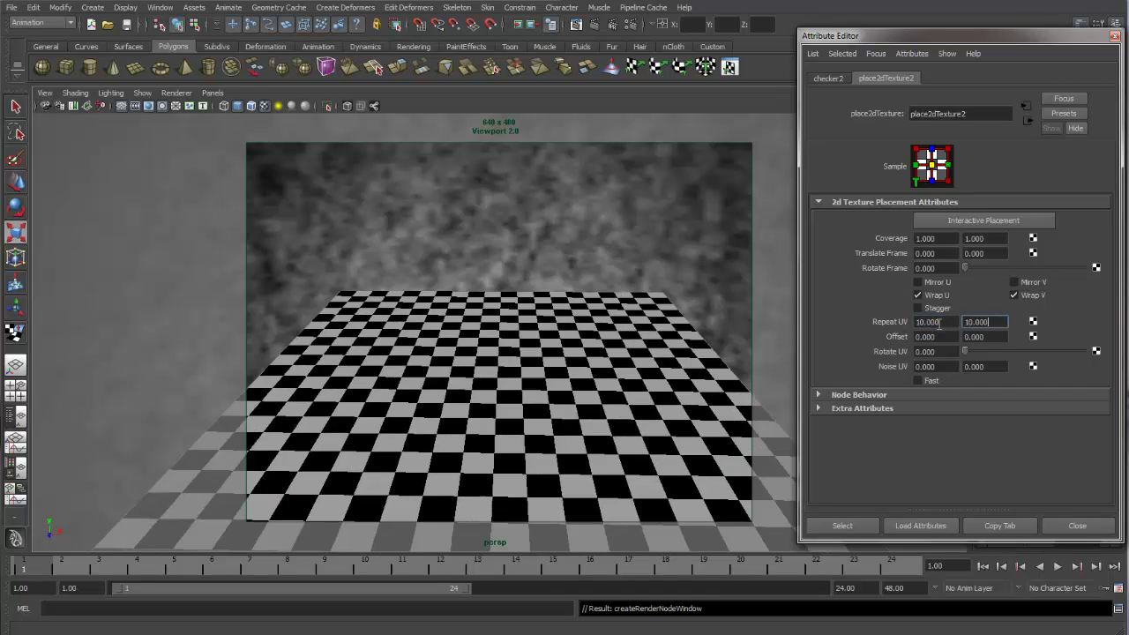
left_click(488, 296)
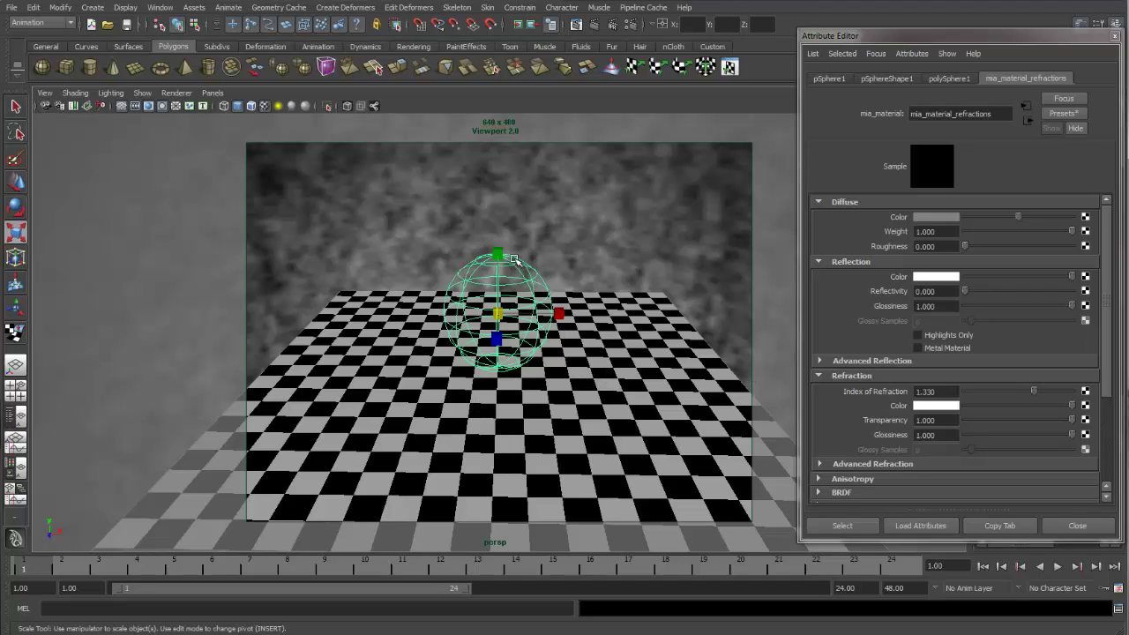
Render the frame, then re-render with index of refraction 1.1.
left_click(593, 24)
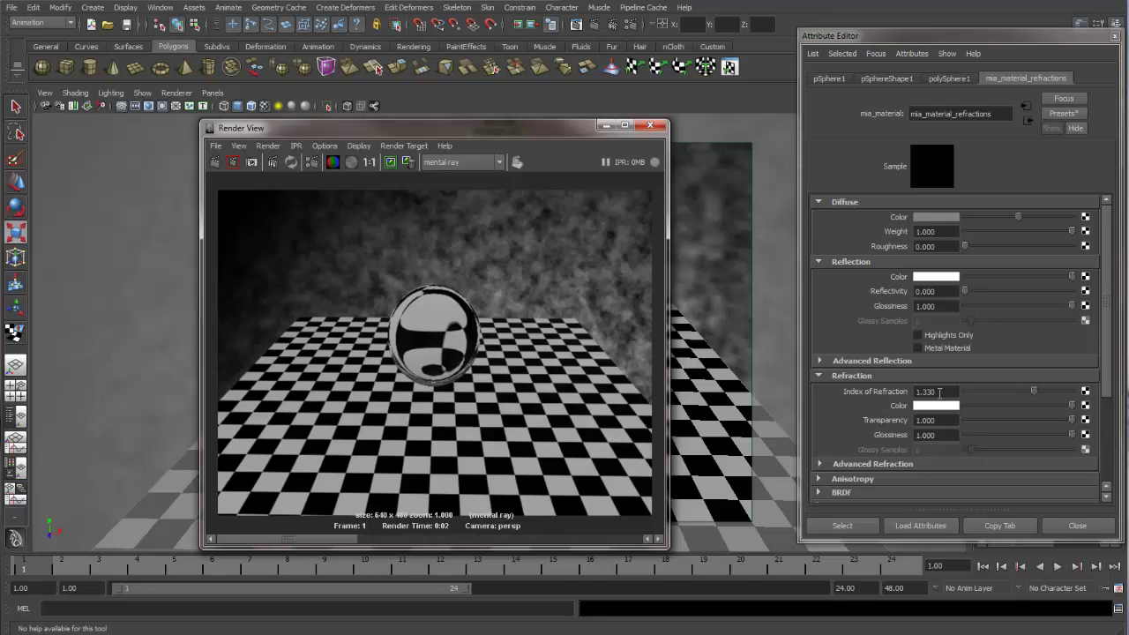
left_click_drag(942, 392, 911, 393)
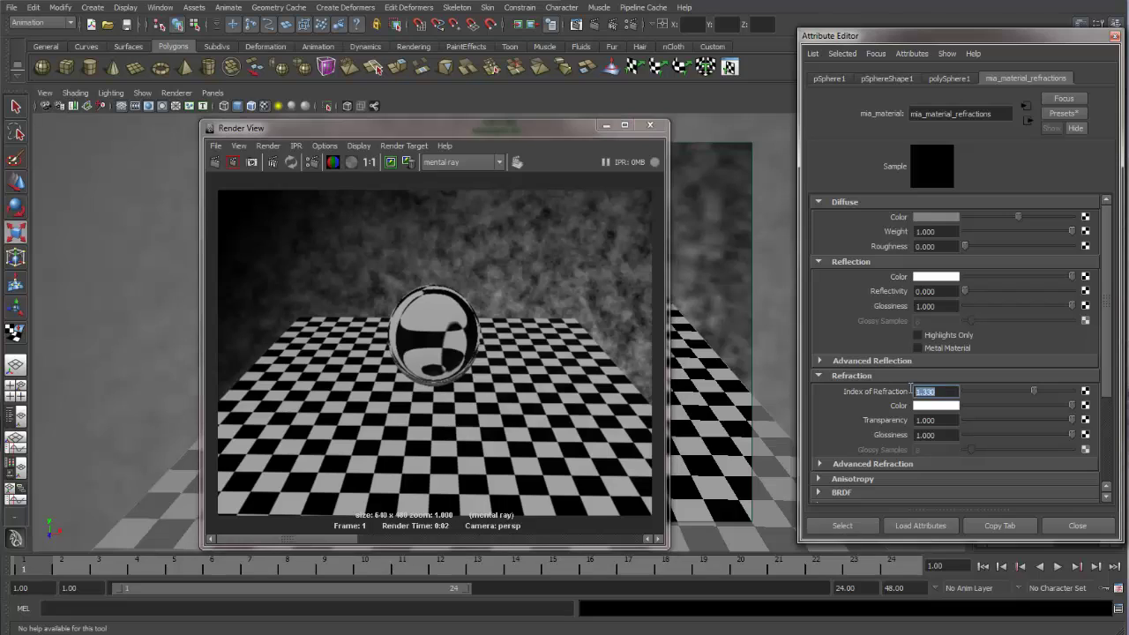
type("1.1")
key("Return")
left_click(216, 162)
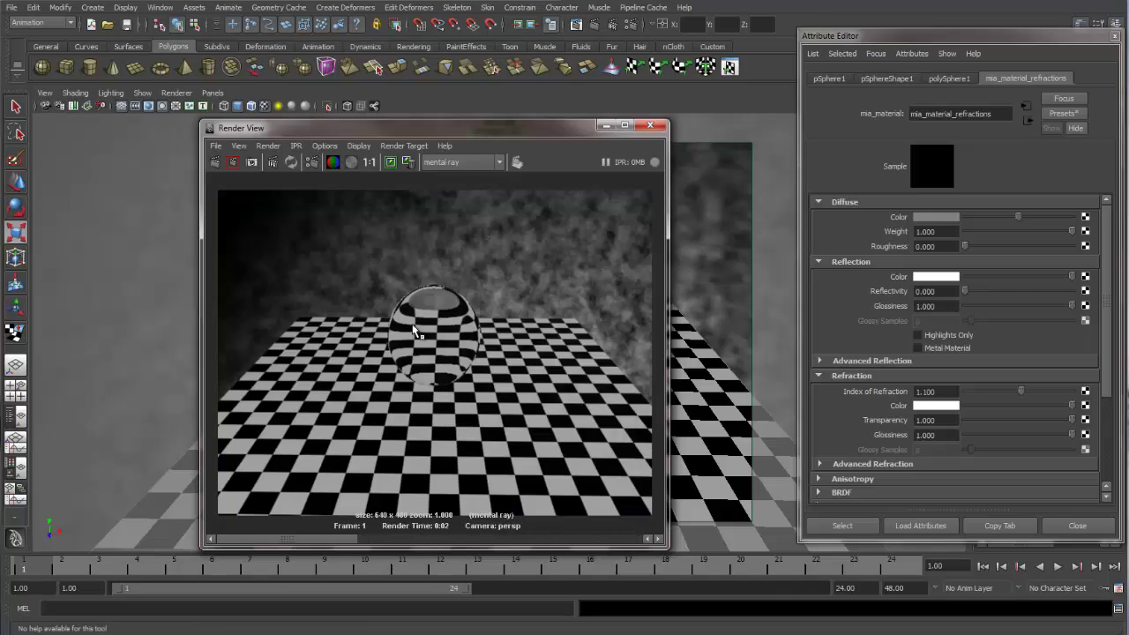
Set the index of refraction to 1.0 and redo the render.
double_click(940, 391)
type("1")
key("Return")
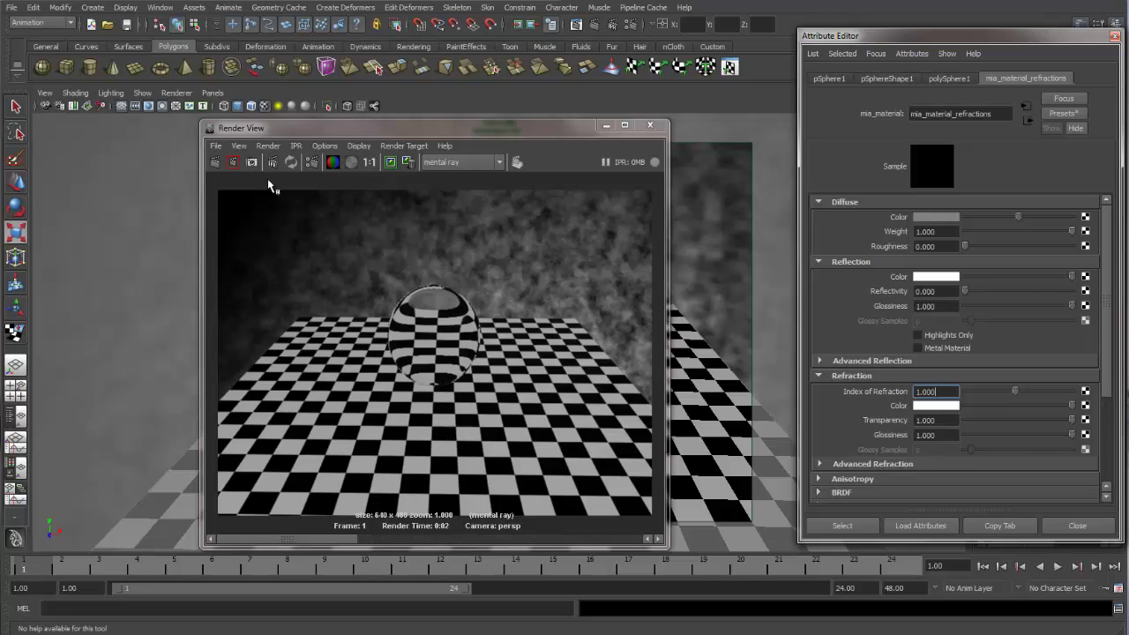
left_click(216, 162)
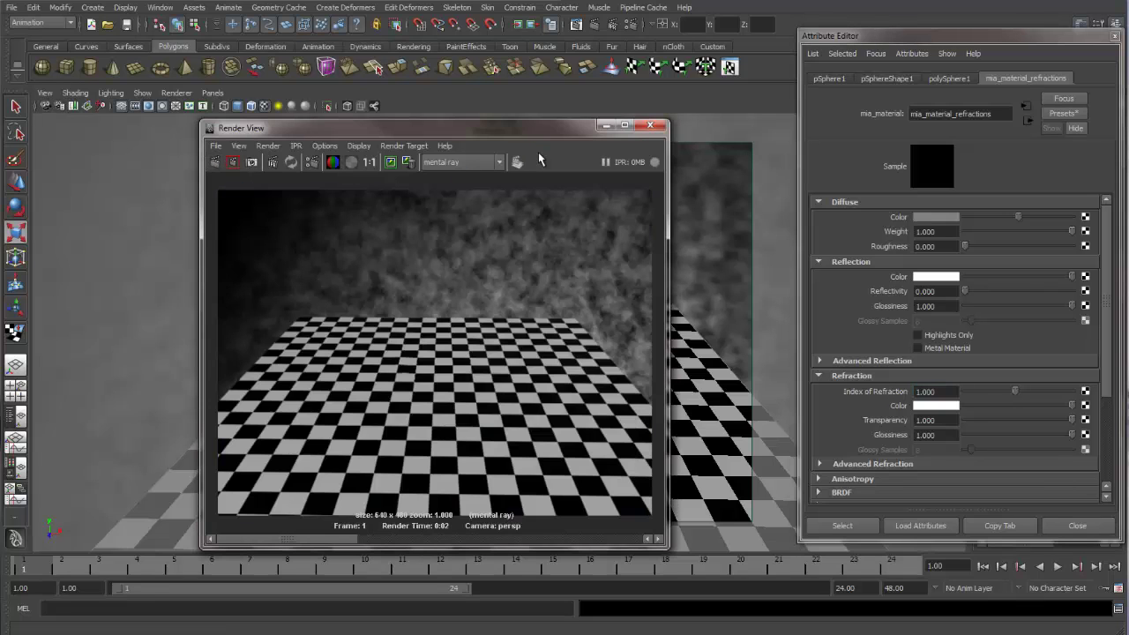
Test-render the glass sphere at index of refraction 0.9, then at 0.7.
double_click(934, 390)
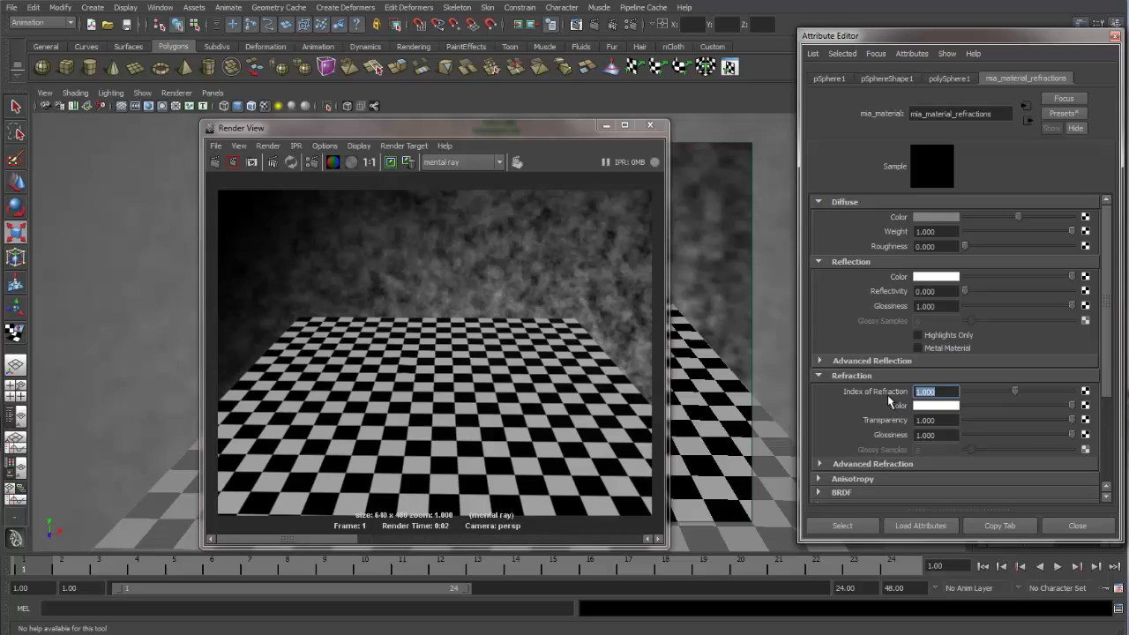
type(".9")
key("Return")
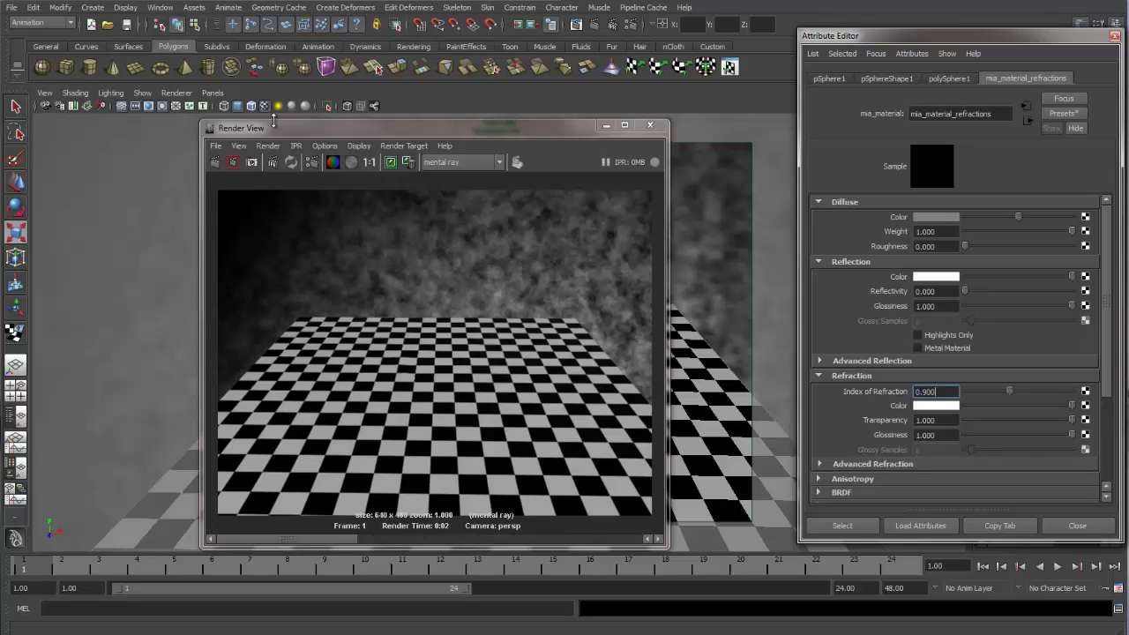
left_click(216, 162)
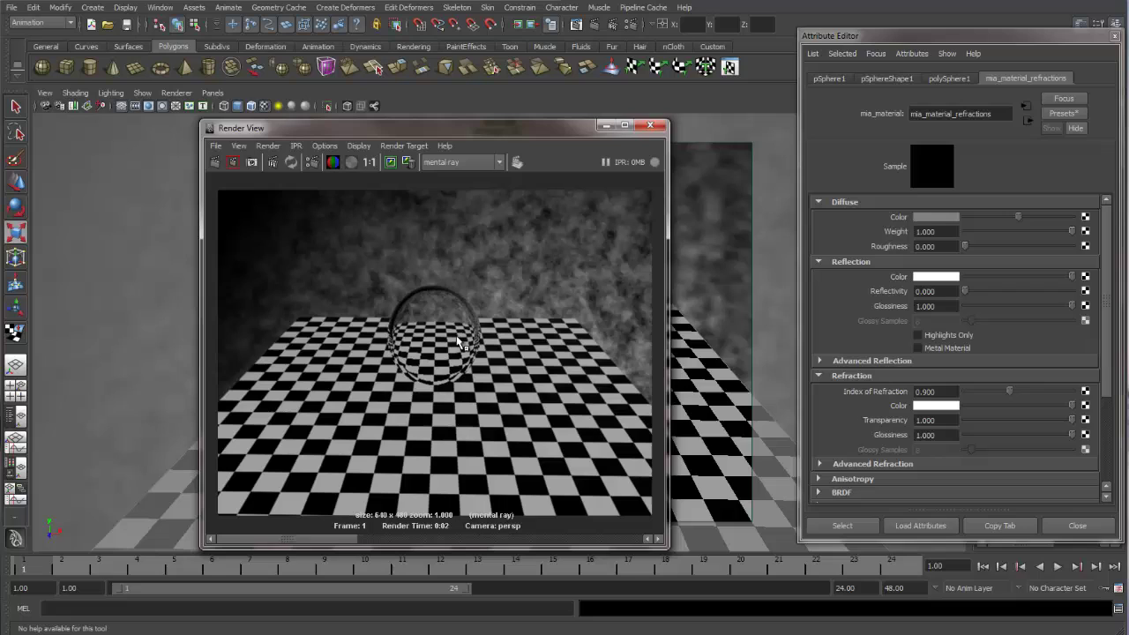
left_click(916, 392)
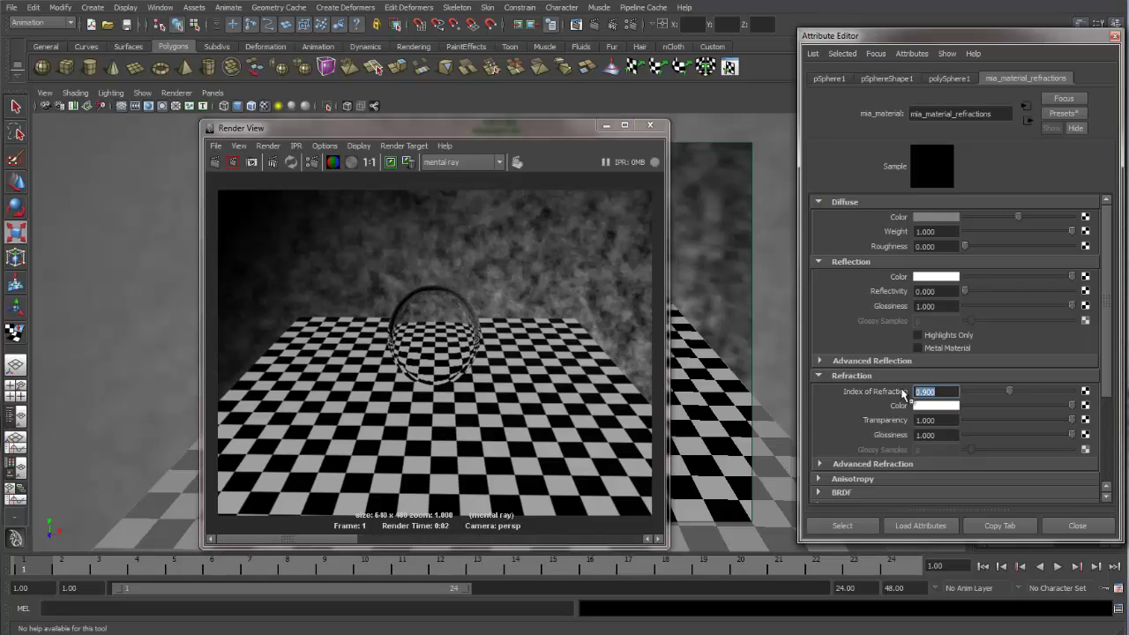
mouse_move(903, 394)
type(".")
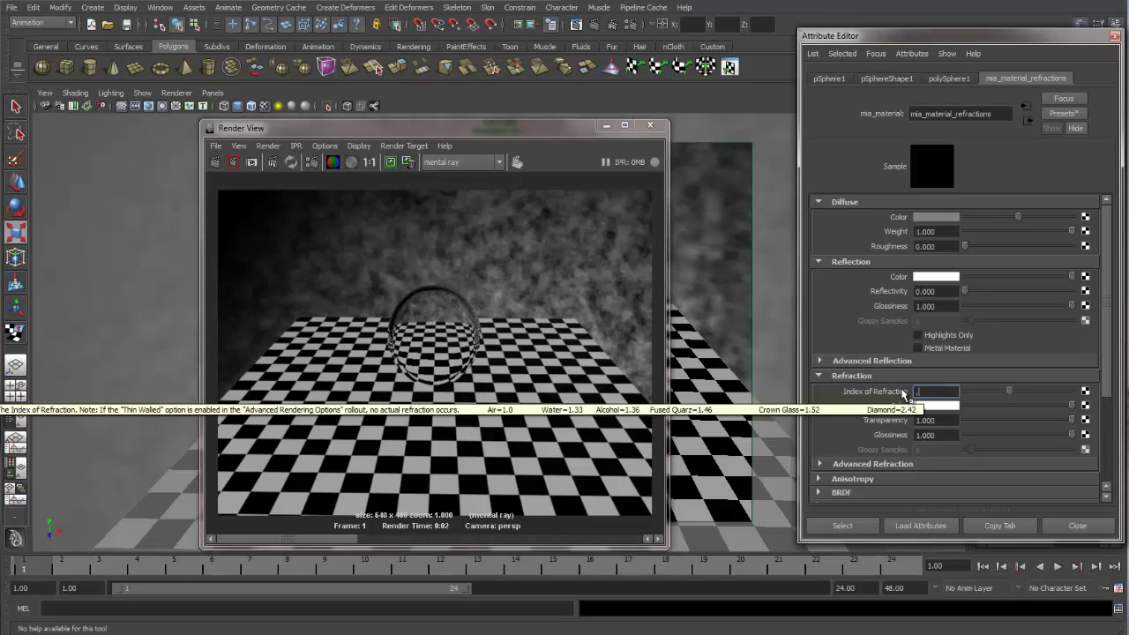
type("7")
key("Return")
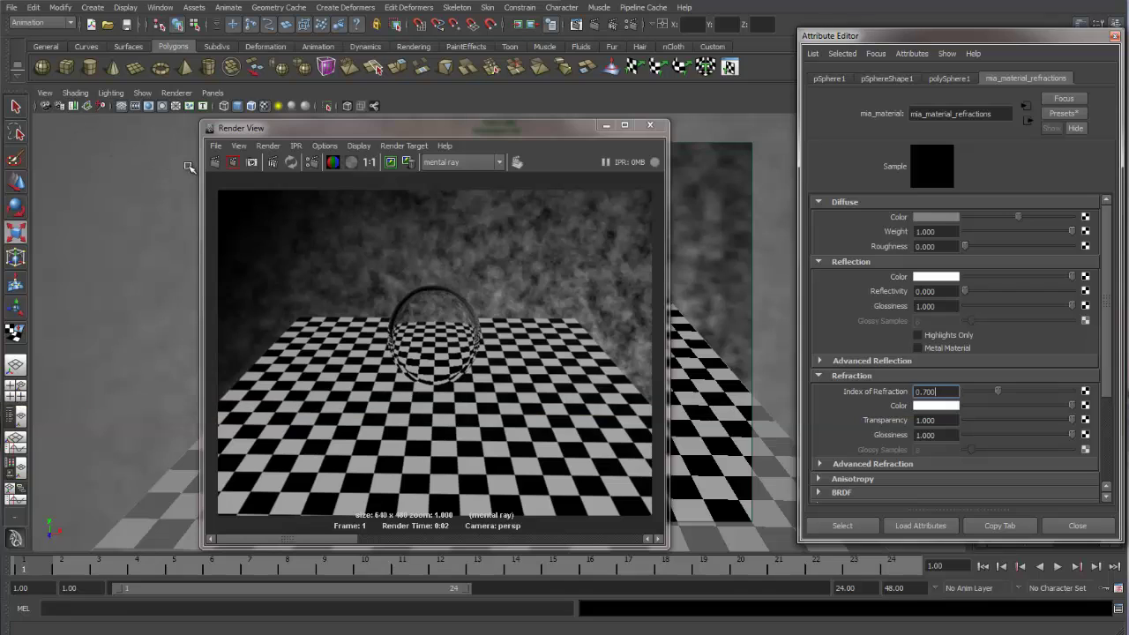
left_click(214, 161)
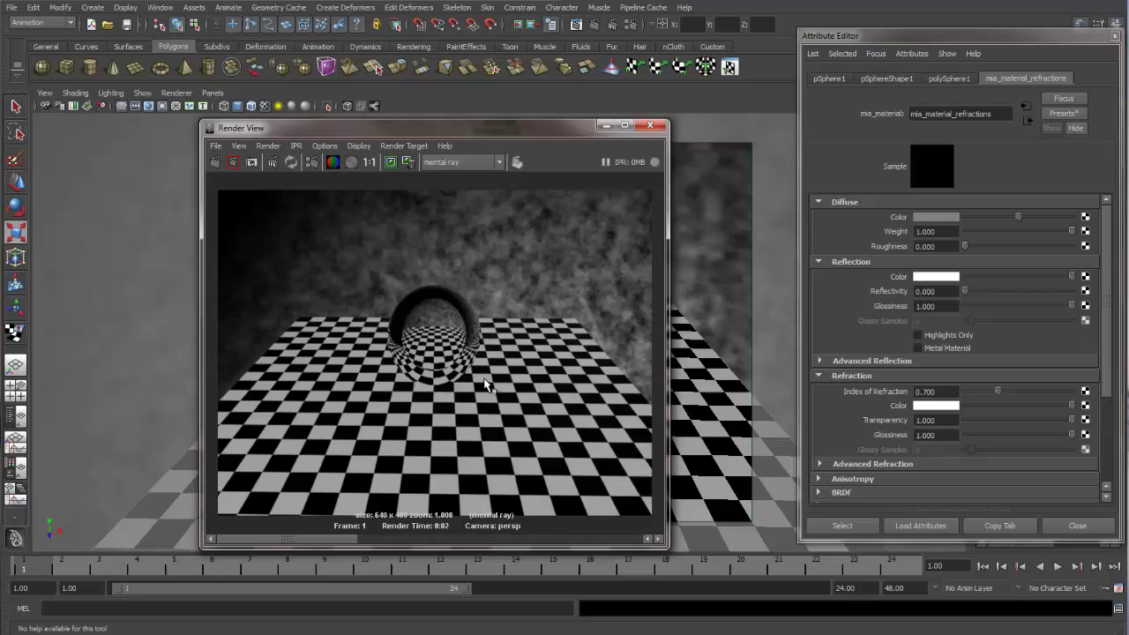
Settle on index of refraction 1.1 and redo the render.
double_click(937, 391)
type("1.1")
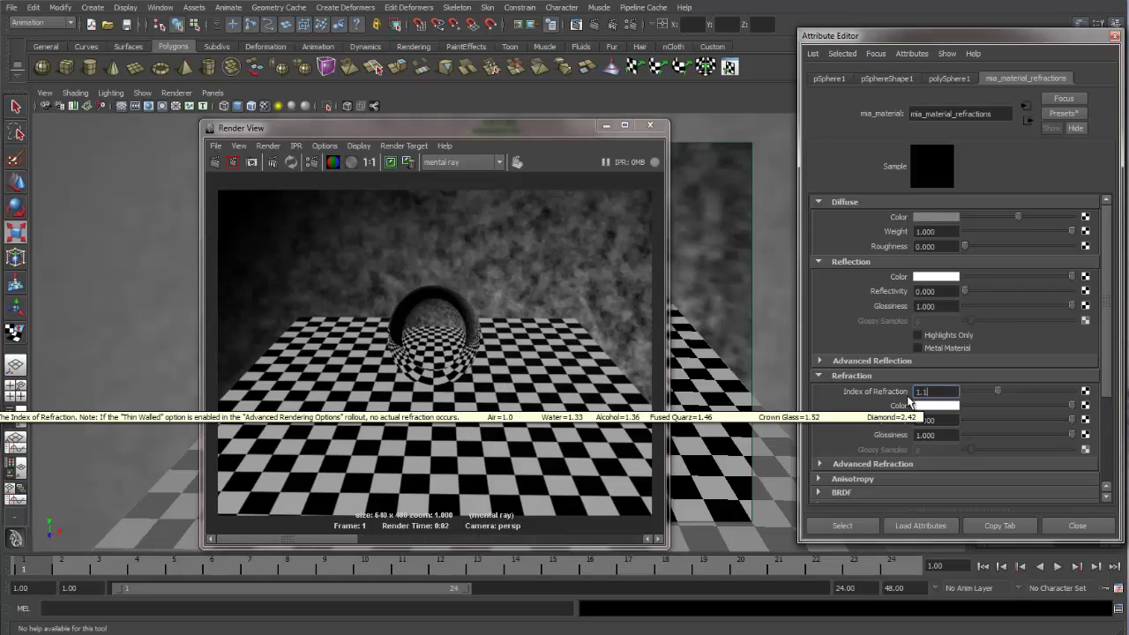
key("Return")
left_click(233, 162)
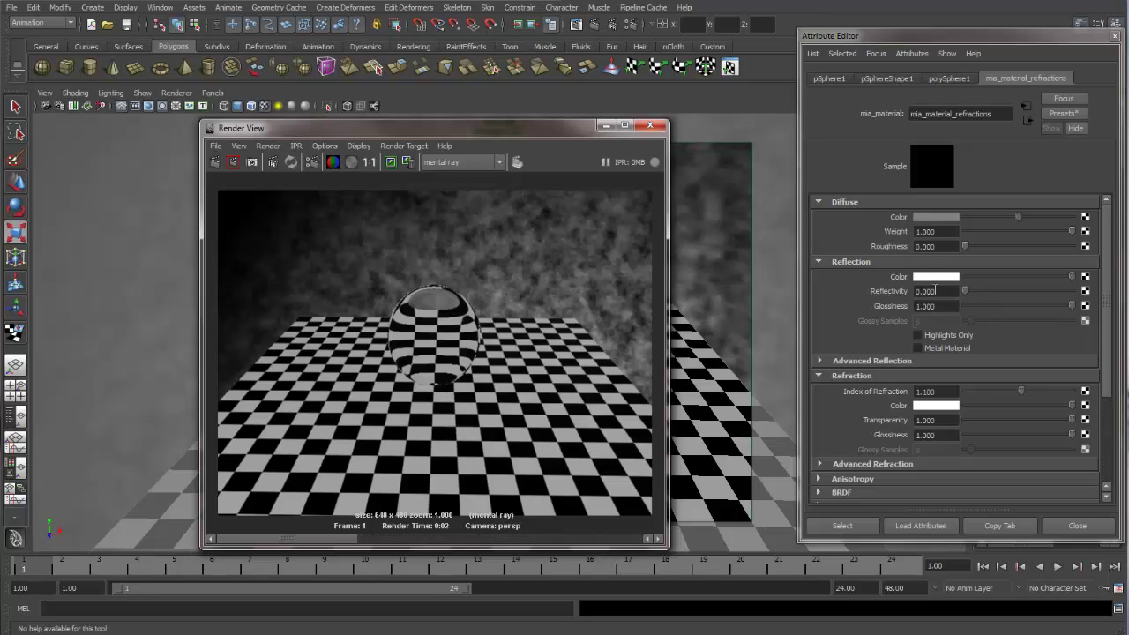
Give the sphere's mia_material_refractions a reflectivity of 0.6 and redo the previous render.
left_click_drag(937, 291, 872, 299)
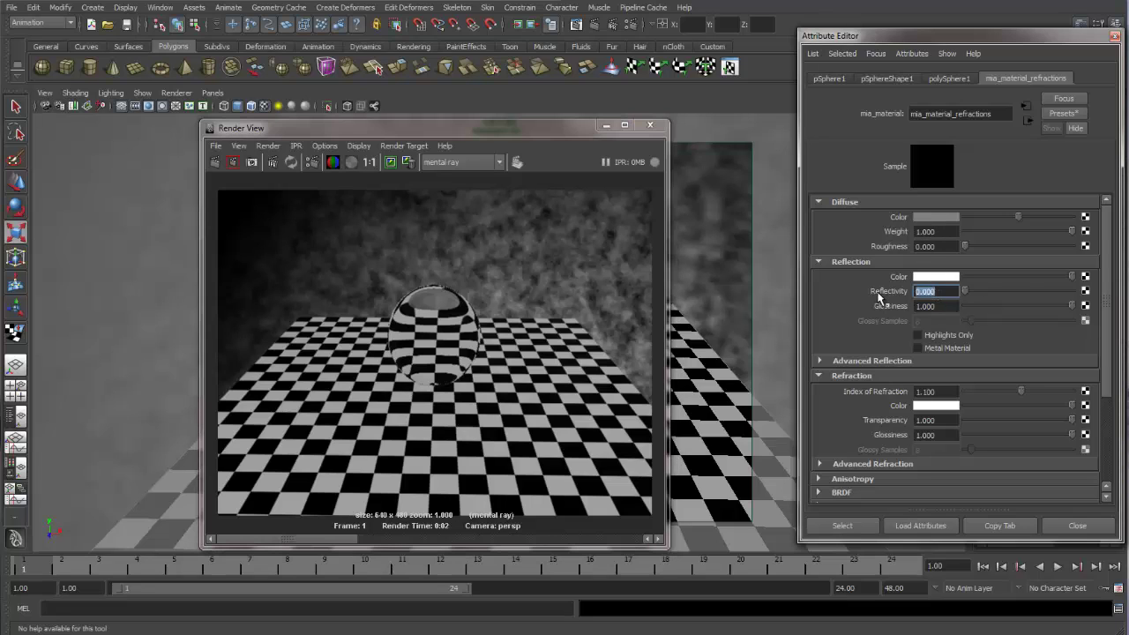
type("0.6")
key("Return")
left_click(216, 163)
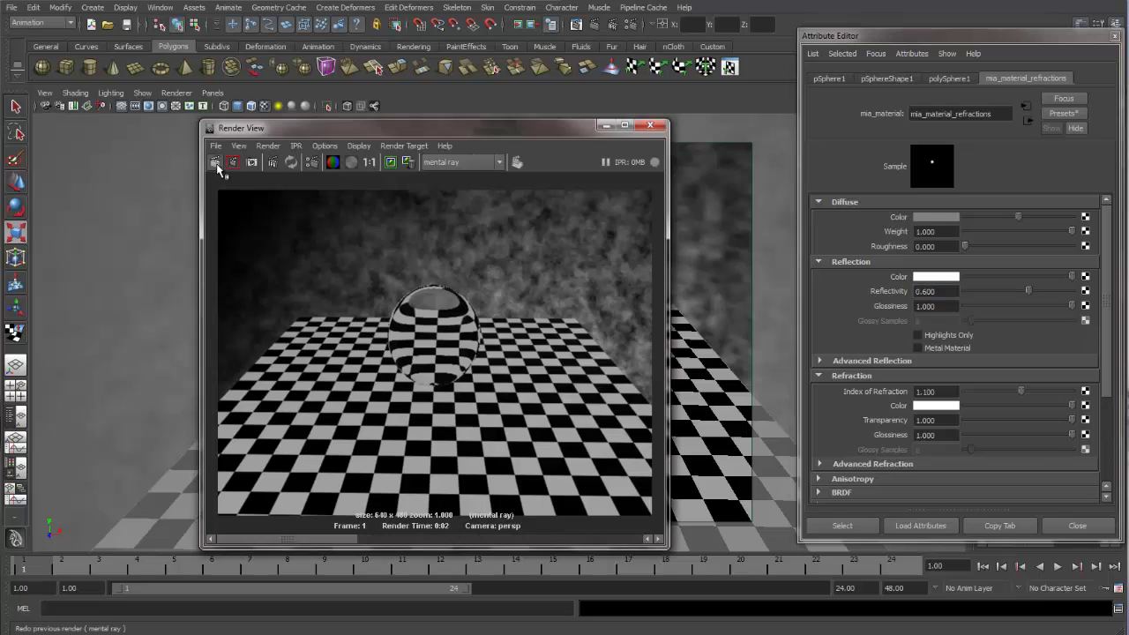